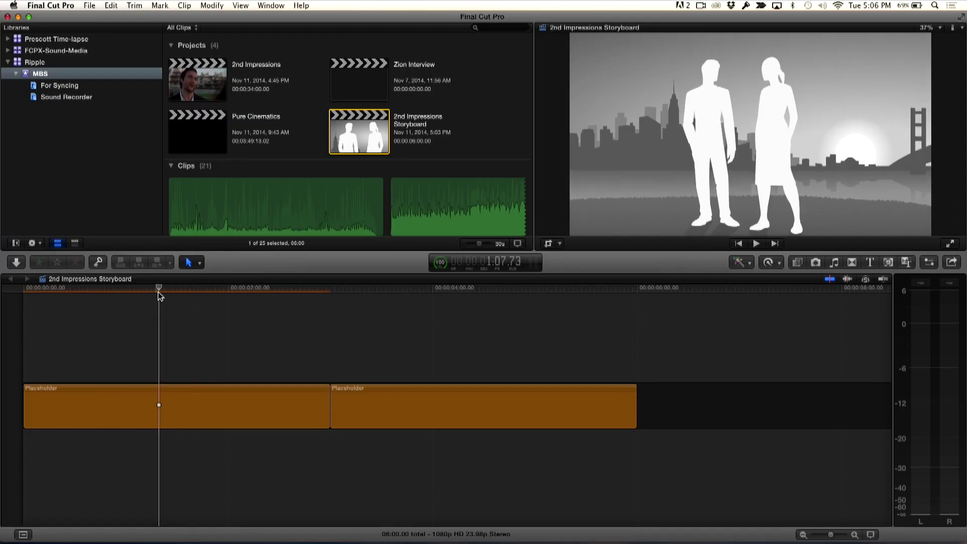
Scrub the storyboard to the second Placeholder clip and display its parameters in the Inspector.
left_click_drag(160, 296, 361, 350)
mouse_move(449, 358)
left_mouse_down()
mouse_move(320, 330)
mouse_move(335, 350)
mouse_move(437, 366)
left_mouse_up()
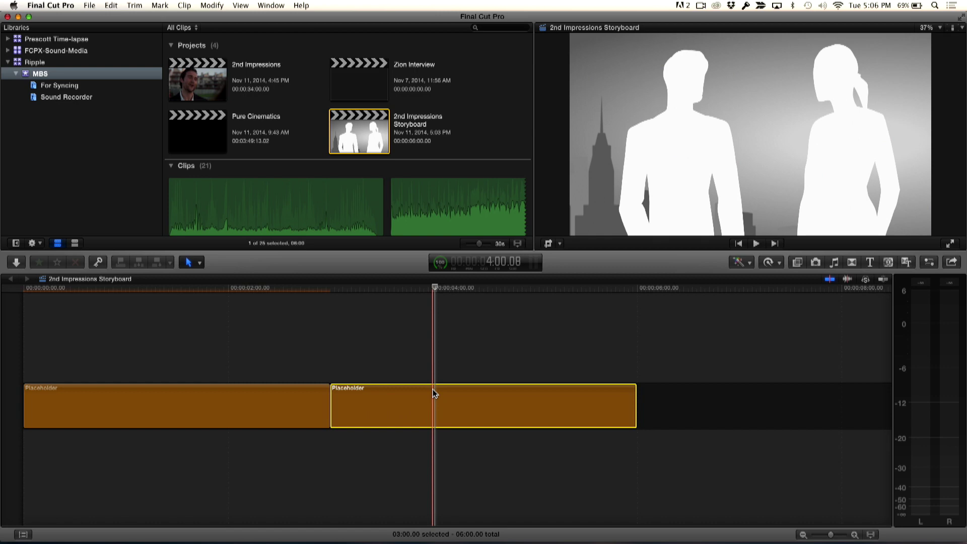
key("super+4")
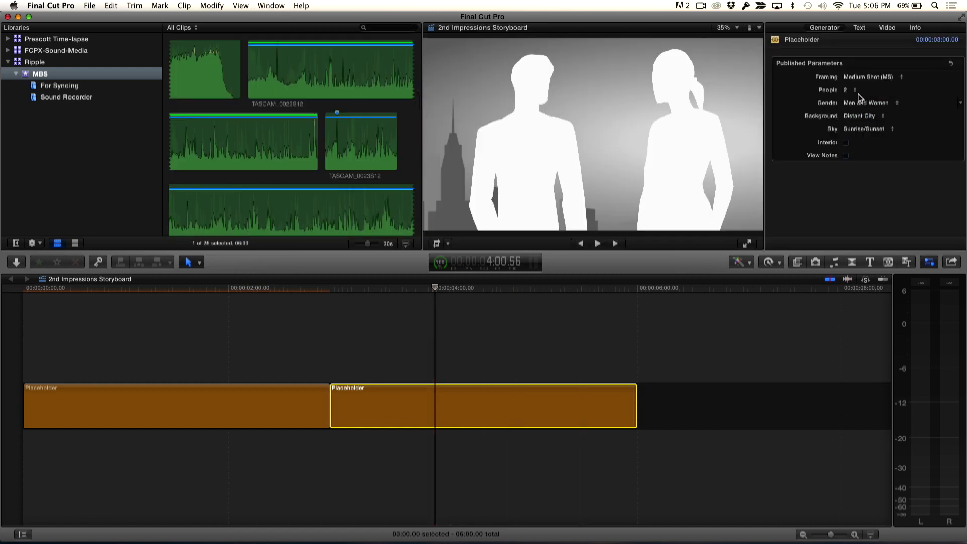
Keep the second placeholder's People setting at 2 and scrub back through the shot.
left_click(851, 94)
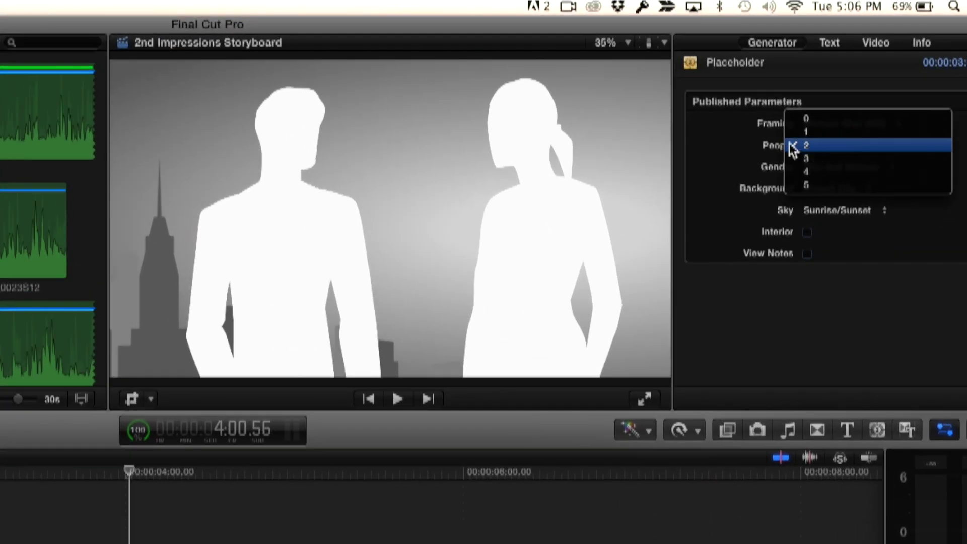
left_click(794, 147)
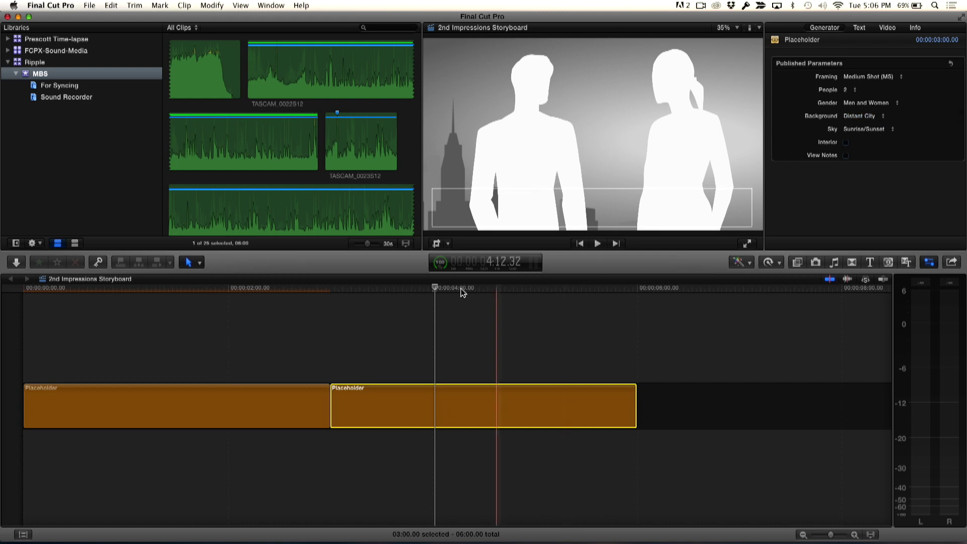
left_click_drag(425, 292, 414, 308)
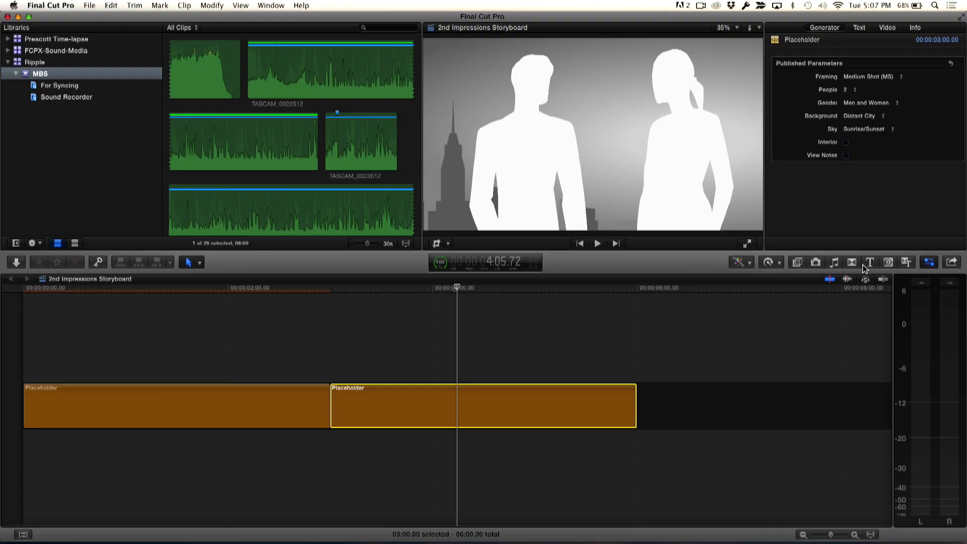
From the Generators browser, open a copy of the Placeholder generator in Motion.
left_click(890, 263)
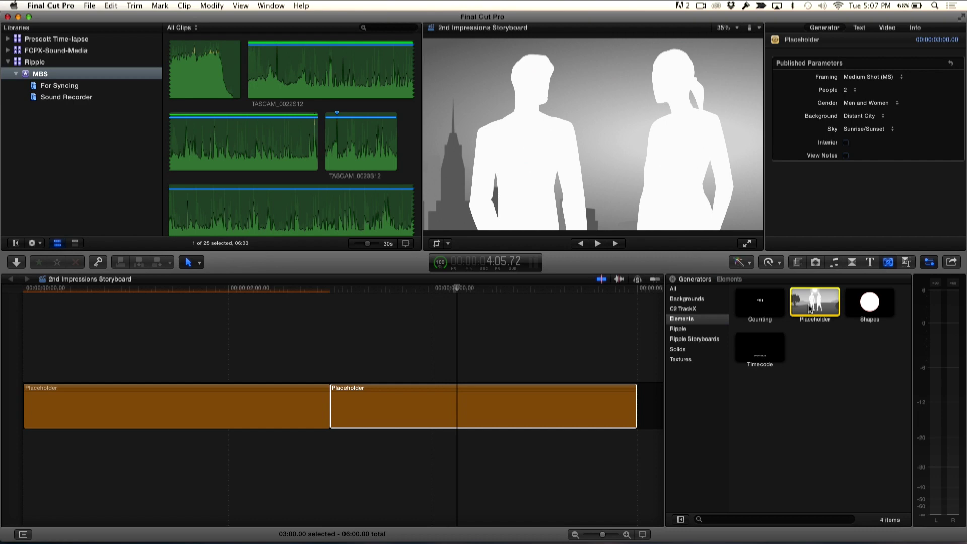
right_click(809, 307)
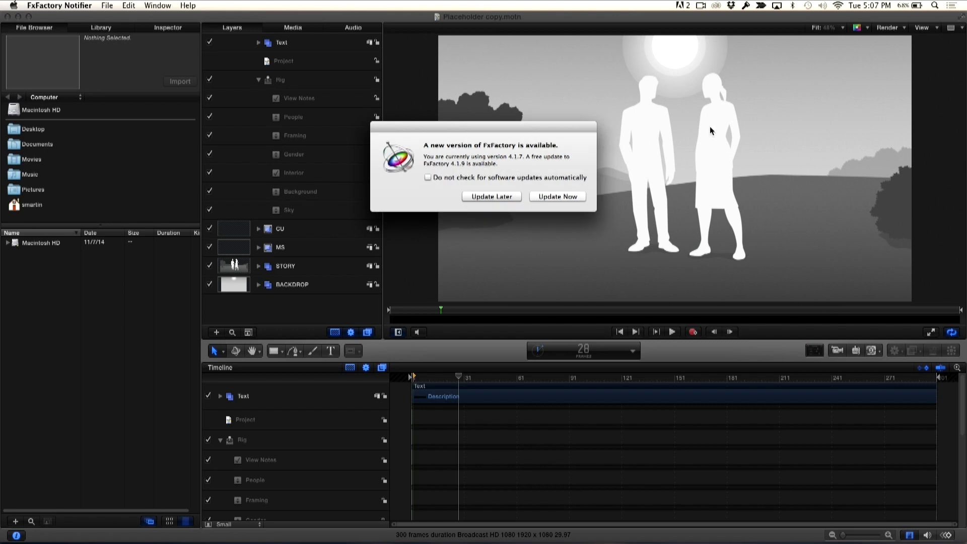
Dismiss the FxFactory notice and inspect the CU, MS, STORY, BACKDROP and Rig groups.
left_click(492, 197)
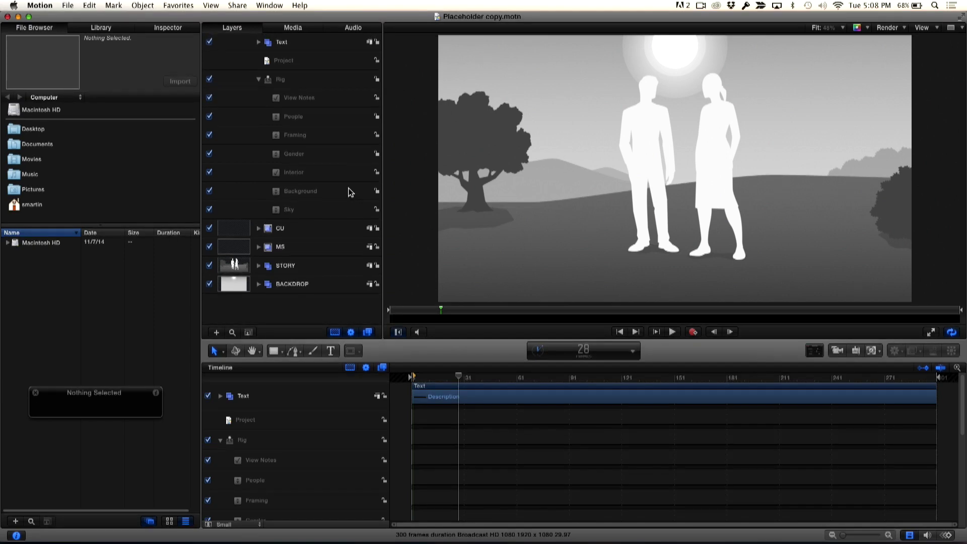
left_click(282, 233)
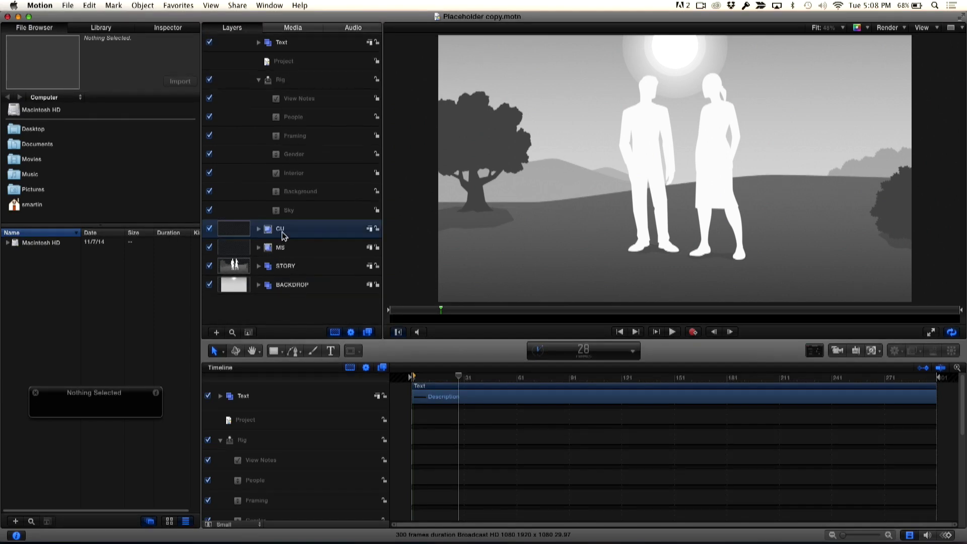
left_click(267, 248)
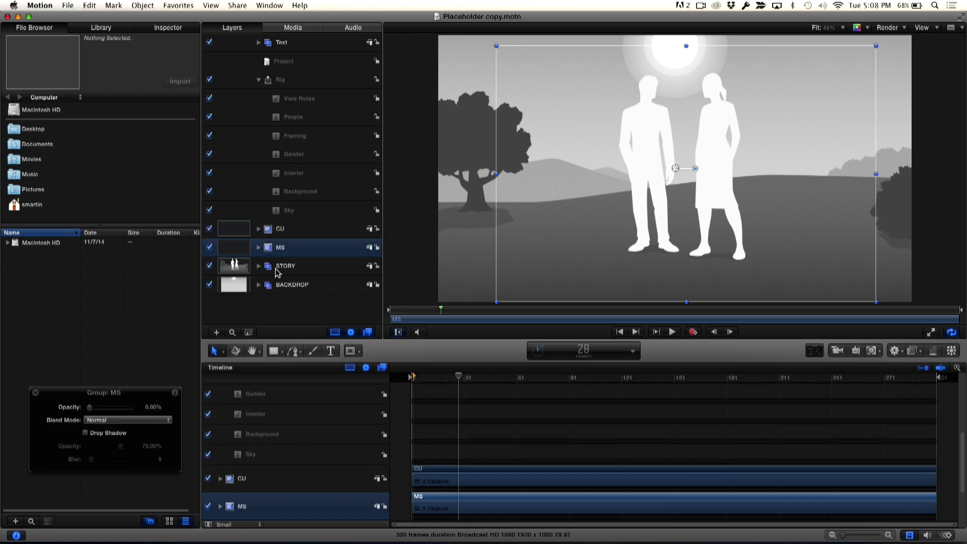
left_click(277, 267)
left_click(282, 286)
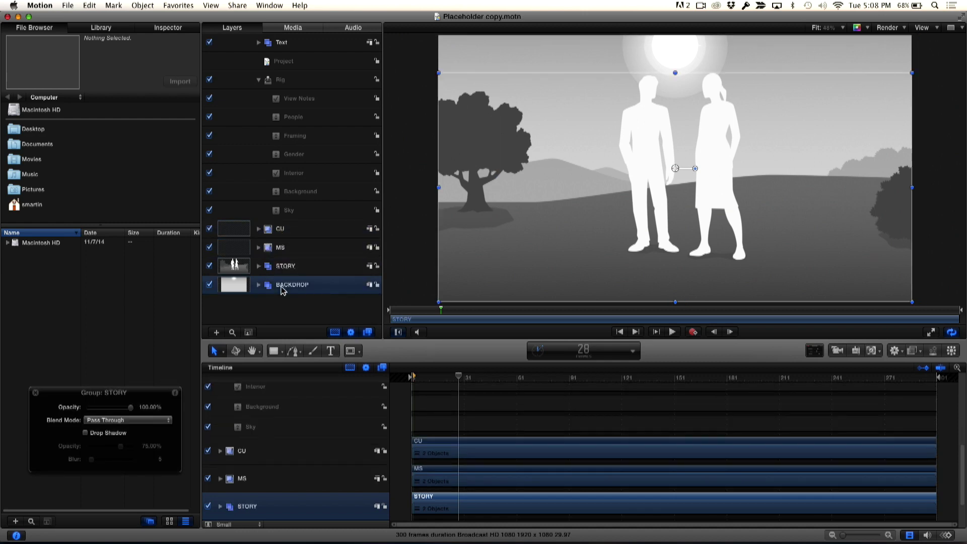
left_click(282, 232)
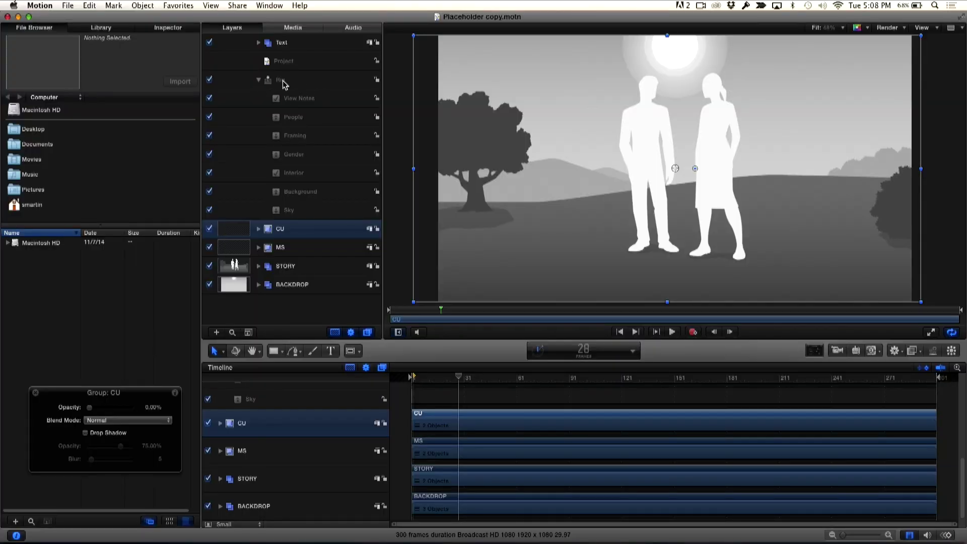
left_click(283, 81)
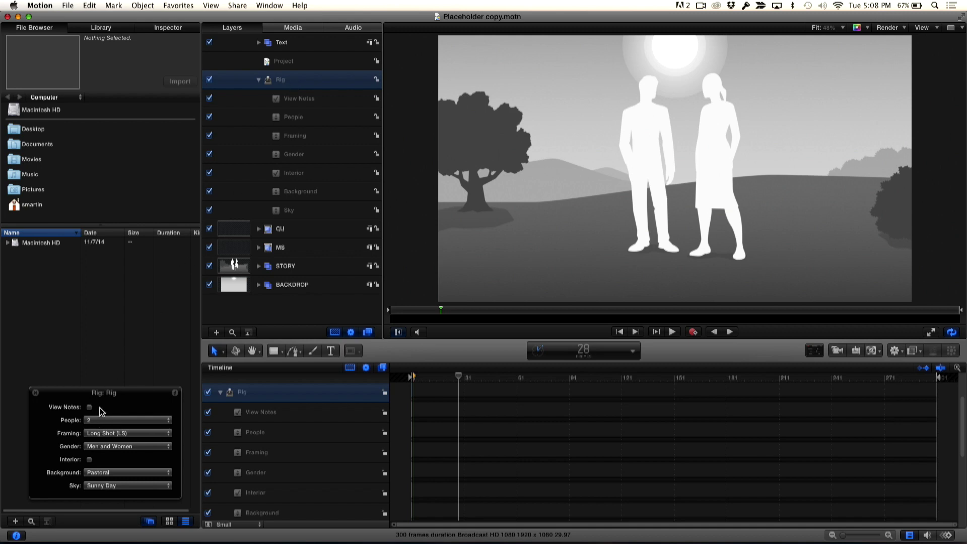
Close, reopen and reposition the Rig settings HUD at the left side of the canvas.
left_click_drag(118, 393, 367, 281)
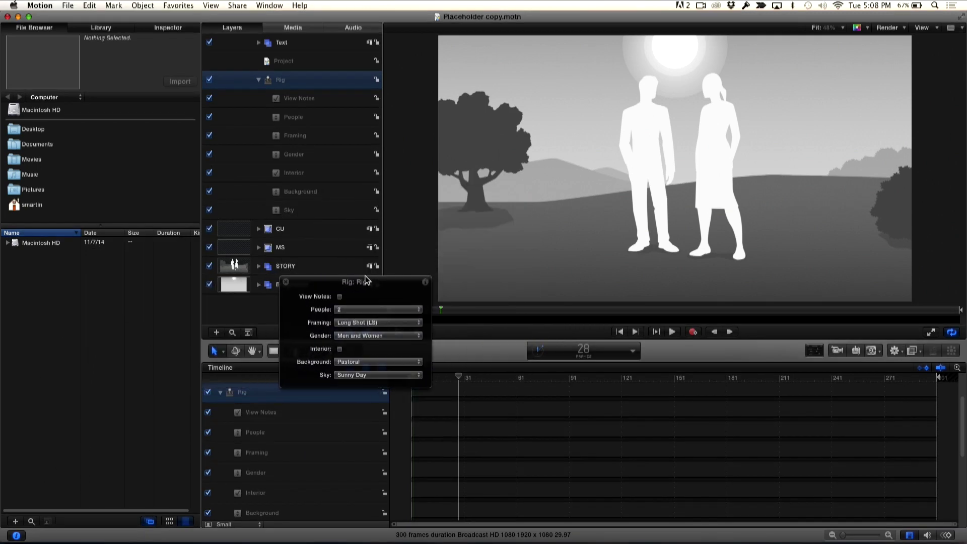
left_click(285, 282)
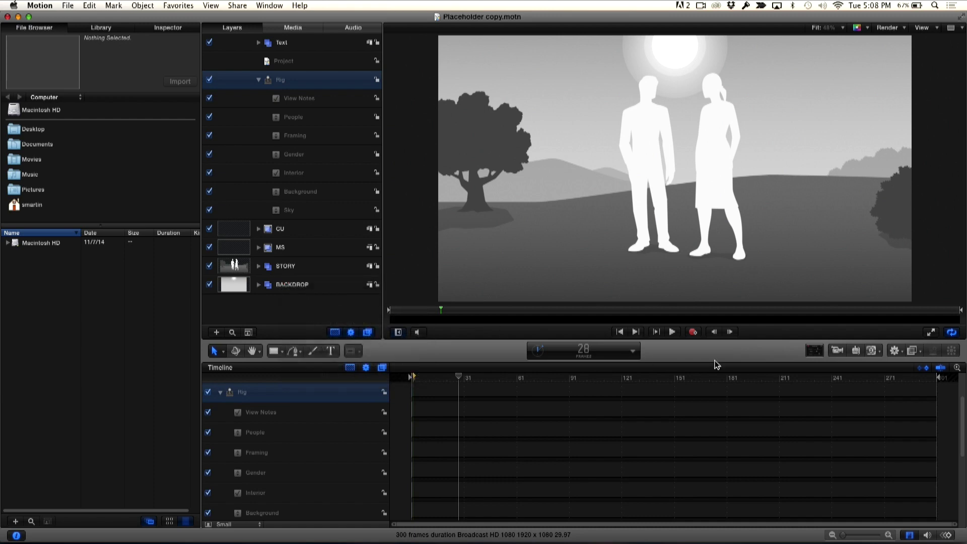
left_click(811, 355)
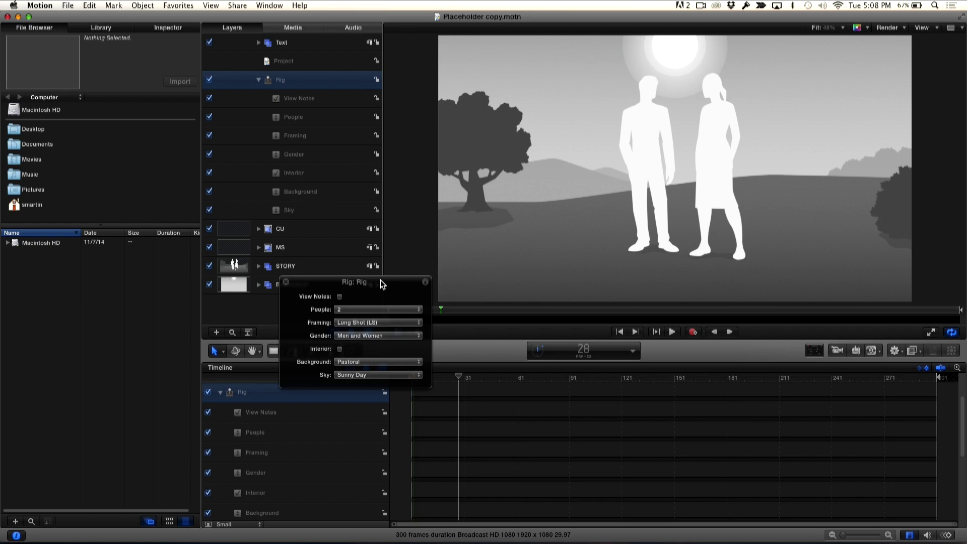
left_click_drag(381, 283, 229, 298)
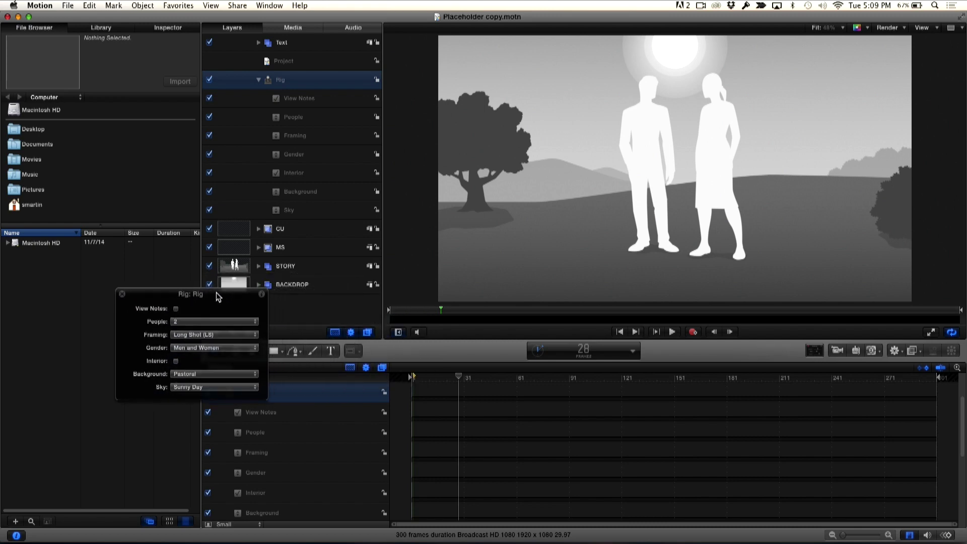
left_click_drag(217, 296, 188, 278)
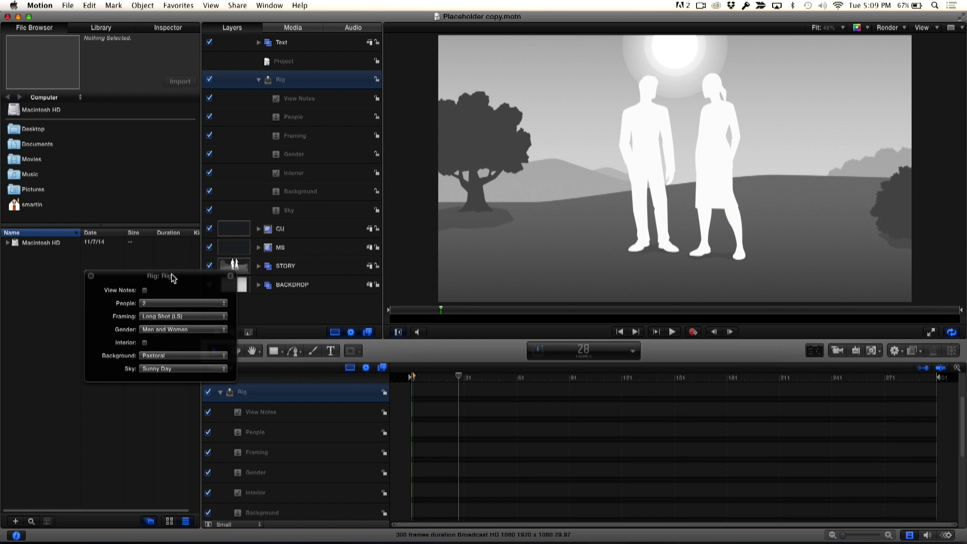
left_click_drag(172, 278, 154, 271)
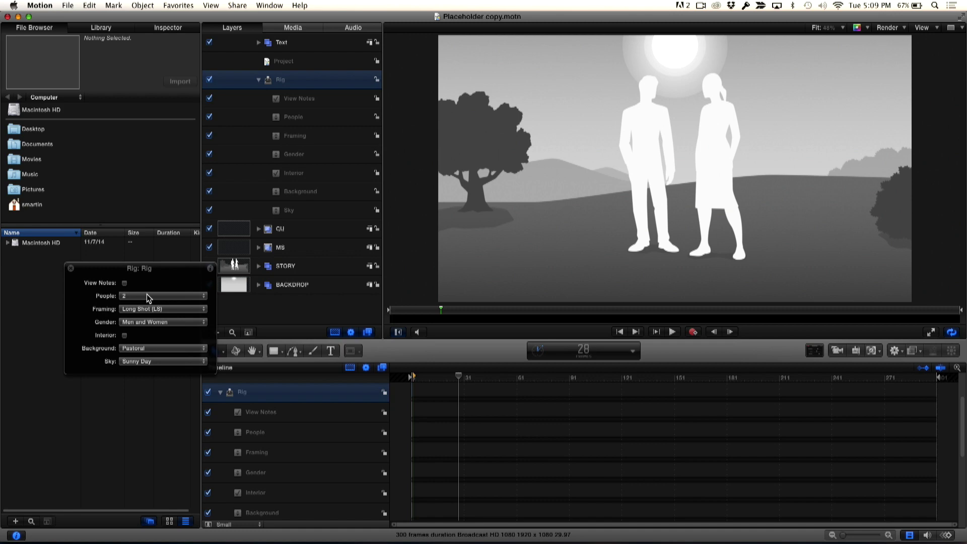
Set the Rig to 2 people, Medium Shot (MS), Distant City background and Sunrise/Sunset sky.
left_click(147, 294)
left_click(146, 296)
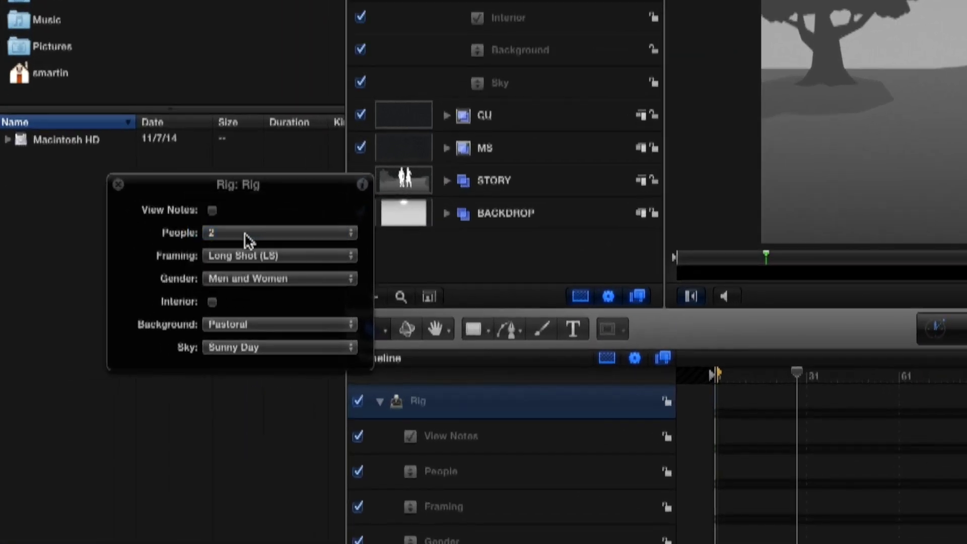
left_click(252, 257)
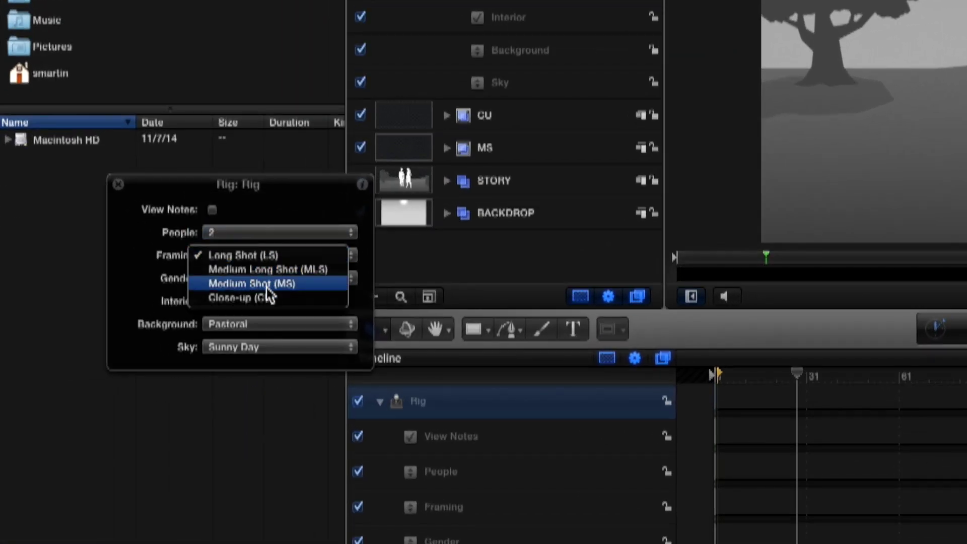
left_click(252, 283)
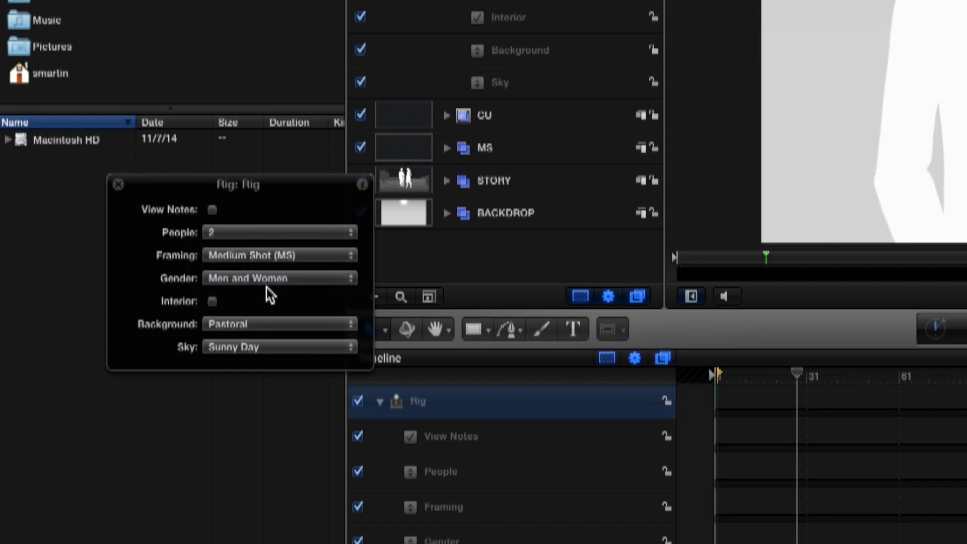
left_click(252, 326)
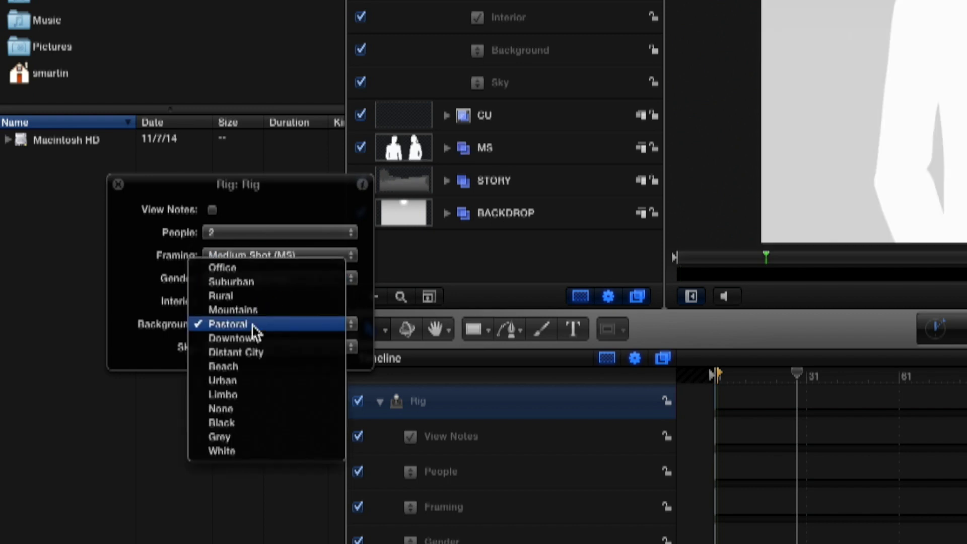
left_click(260, 352)
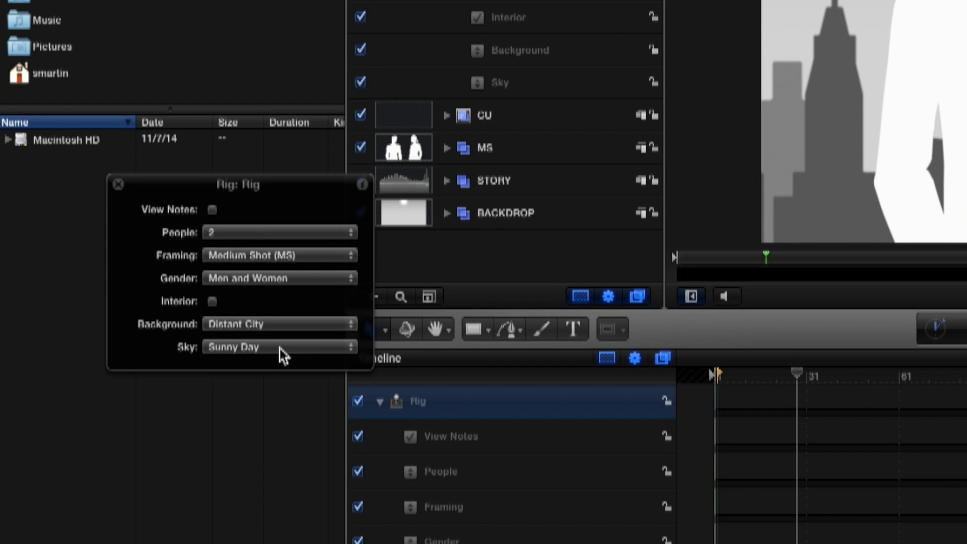
left_click(280, 346)
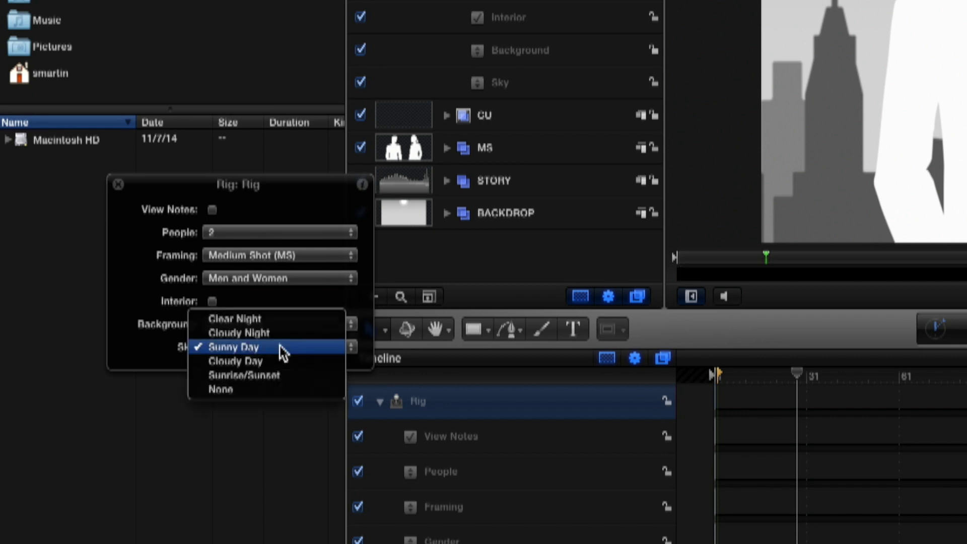
left_click(277, 376)
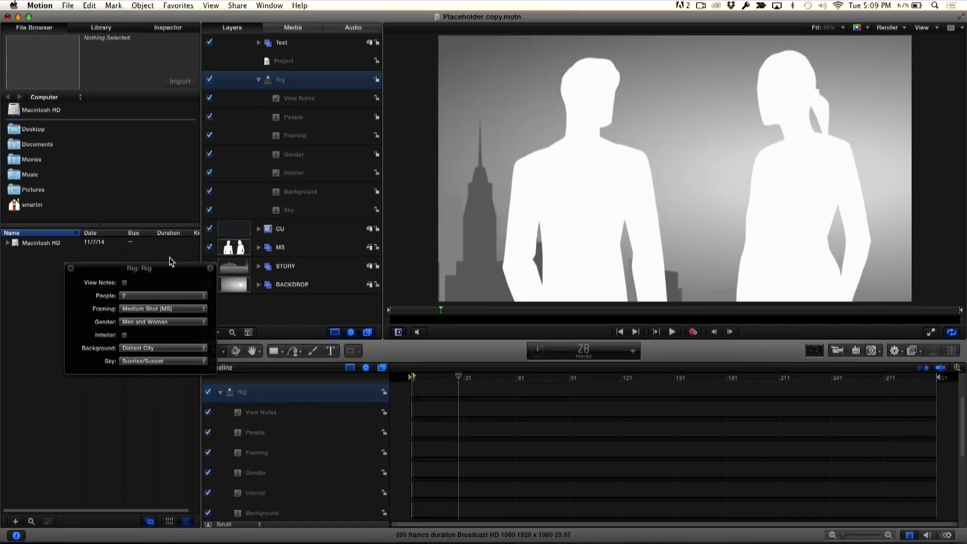
left_click_drag(290, 184, 229, 216)
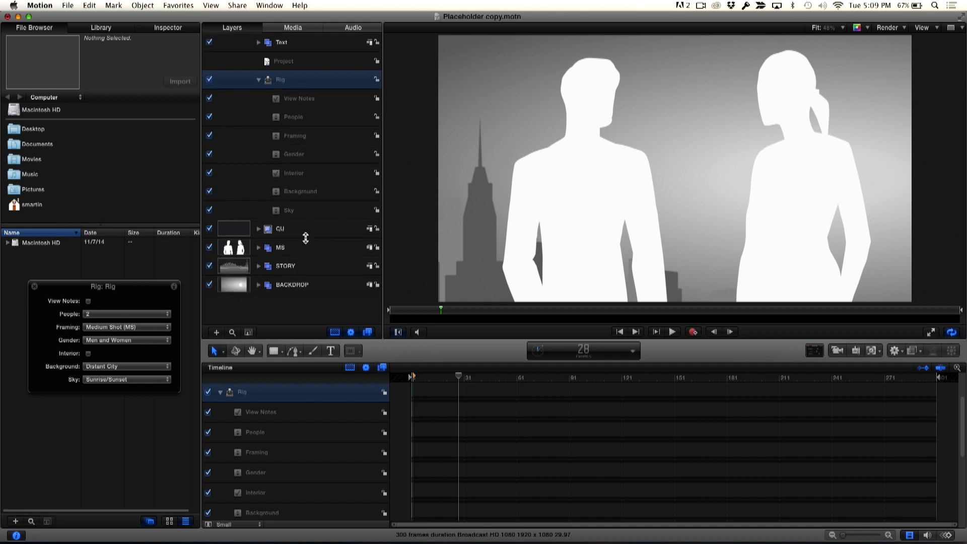
left_click(240, 248)
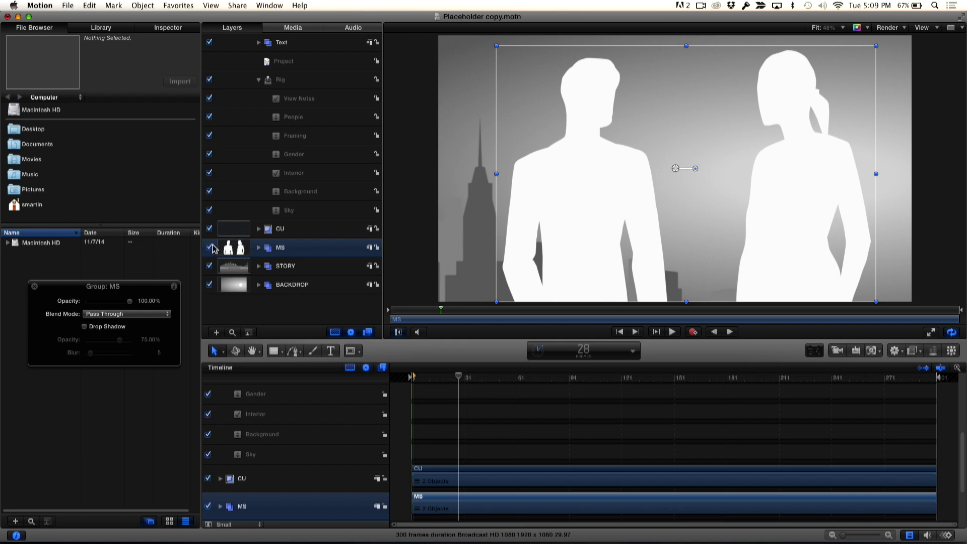
Expand the MS group and toggle the MS, WOMEN and MEN layers to identify each figure.
left_click(211, 247)
left_click(210, 248)
left_click(210, 248)
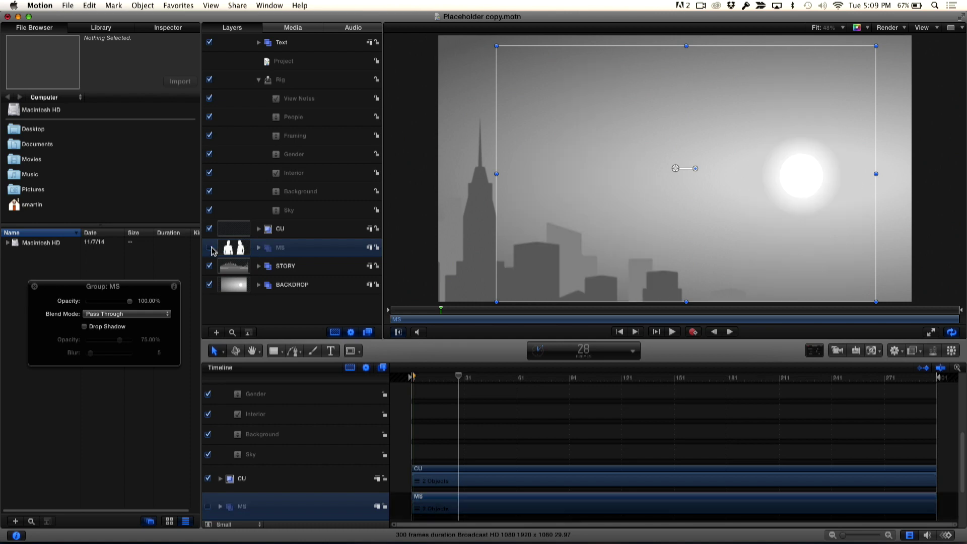
left_click(210, 247)
left_click(259, 247)
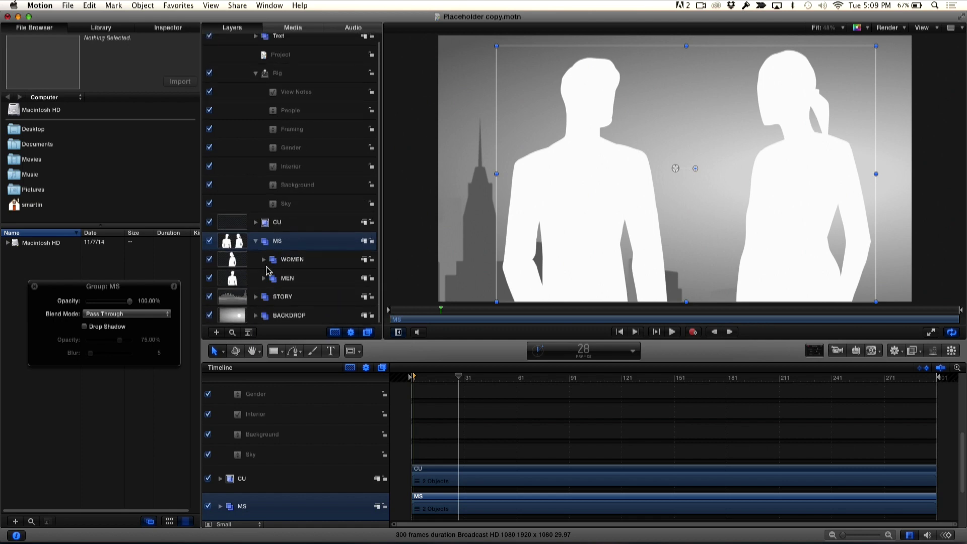
left_click(209, 260)
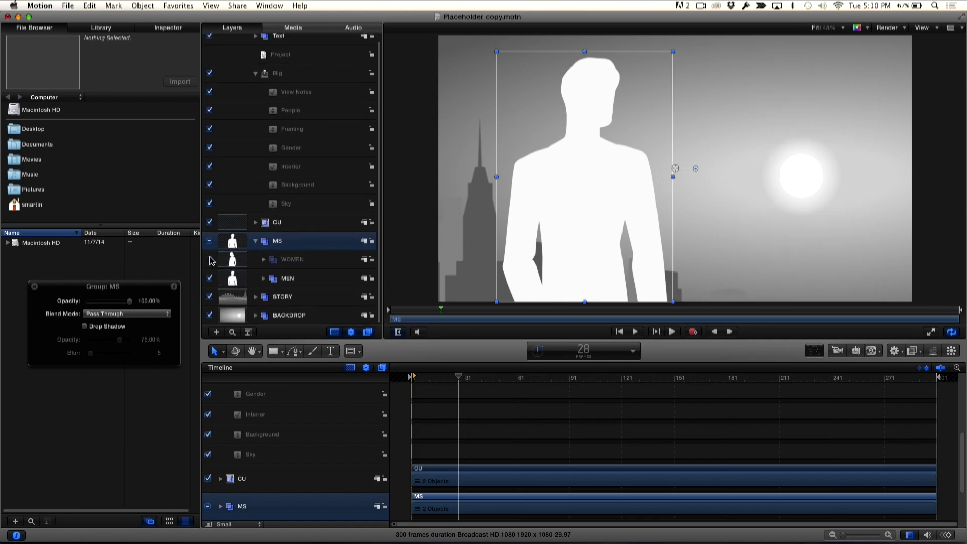
left_click(210, 260)
left_click(210, 279)
left_click(209, 280)
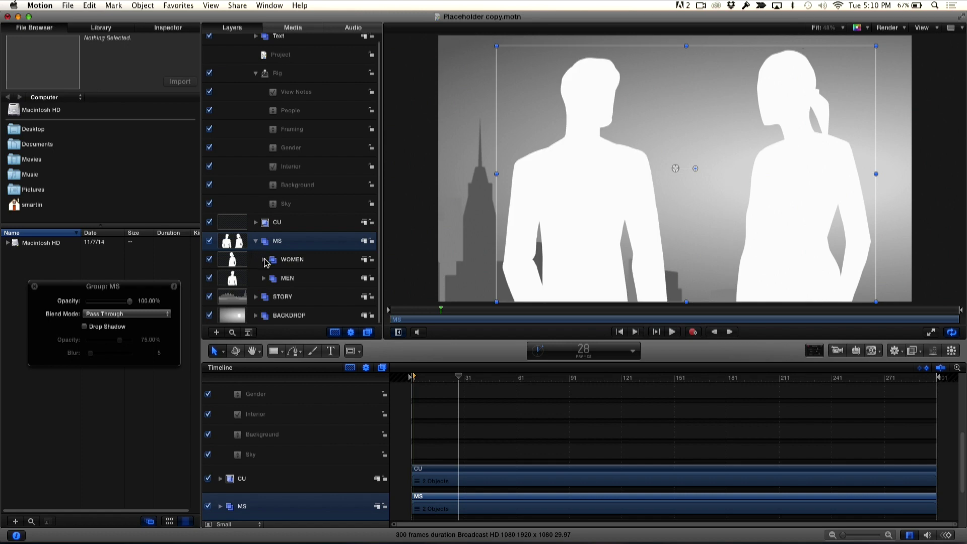
Expand WOMEN and select the W2 layer, confirming by toggling that it is the woman.
left_click(264, 260)
scroll(267, 264, "down", 1)
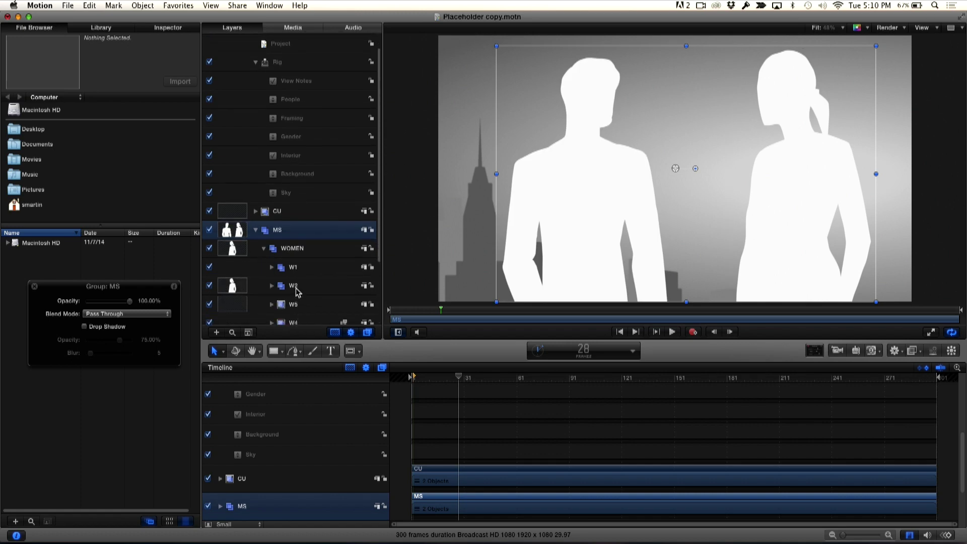
left_click(296, 288)
left_click(209, 286)
left_click(210, 286)
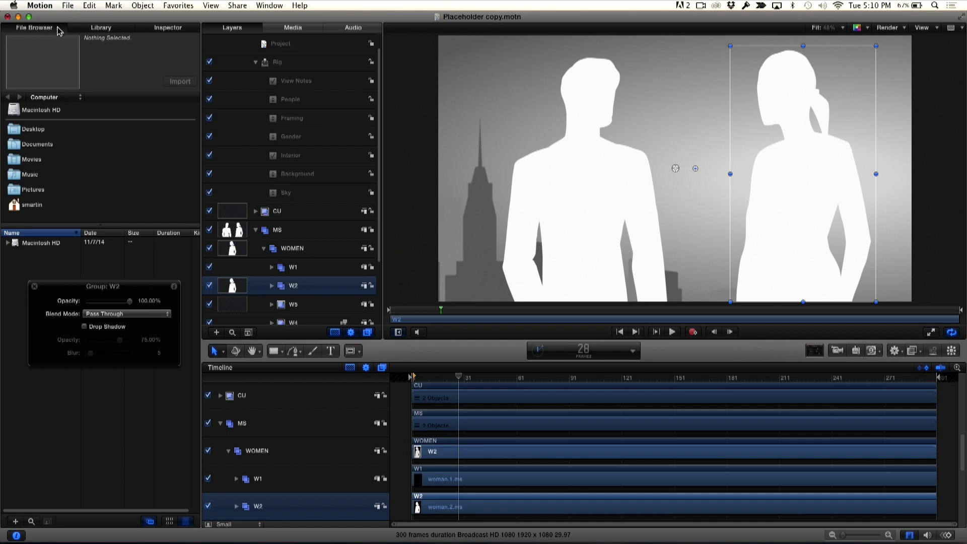
left_click(160, 31)
In W2's Properties, lower the woman to Position Y -12 px.
left_click(26, 99)
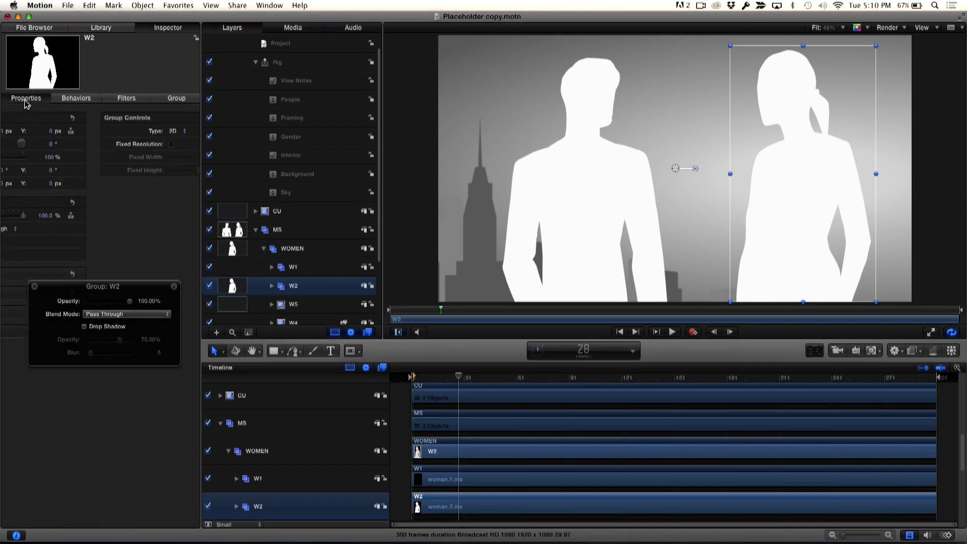
left_click_drag(90, 290, 77, 378)
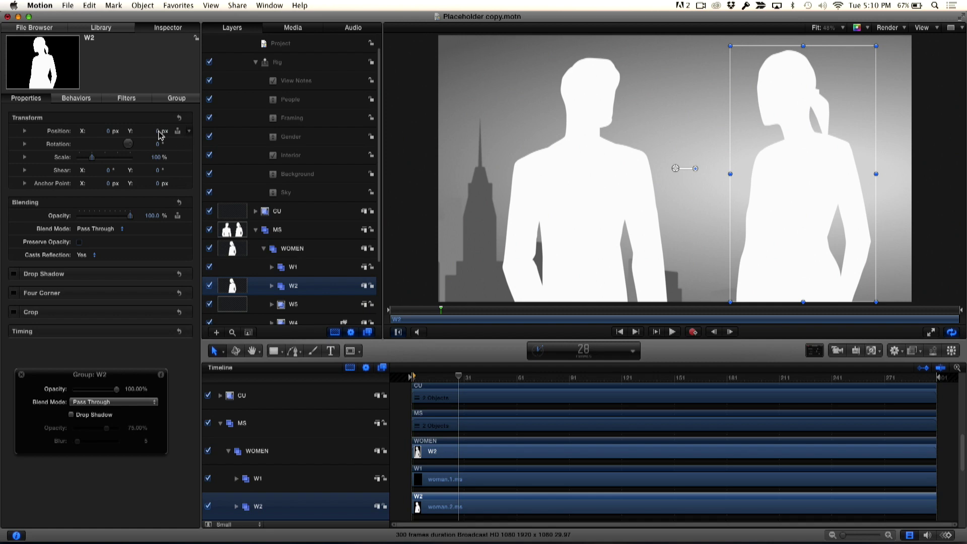
left_click_drag(159, 133, 180, 136)
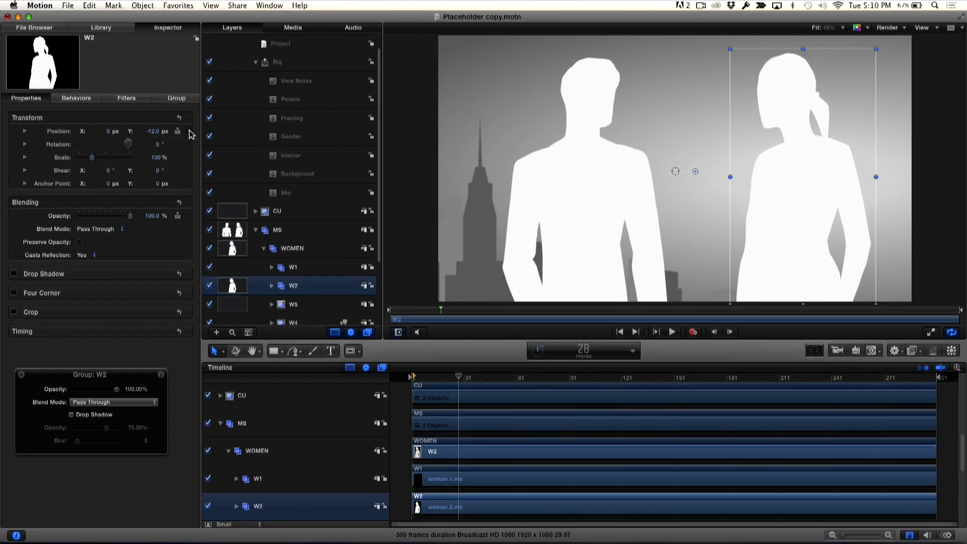
Publish W2's Position and Scale parameters.
left_click(191, 133)
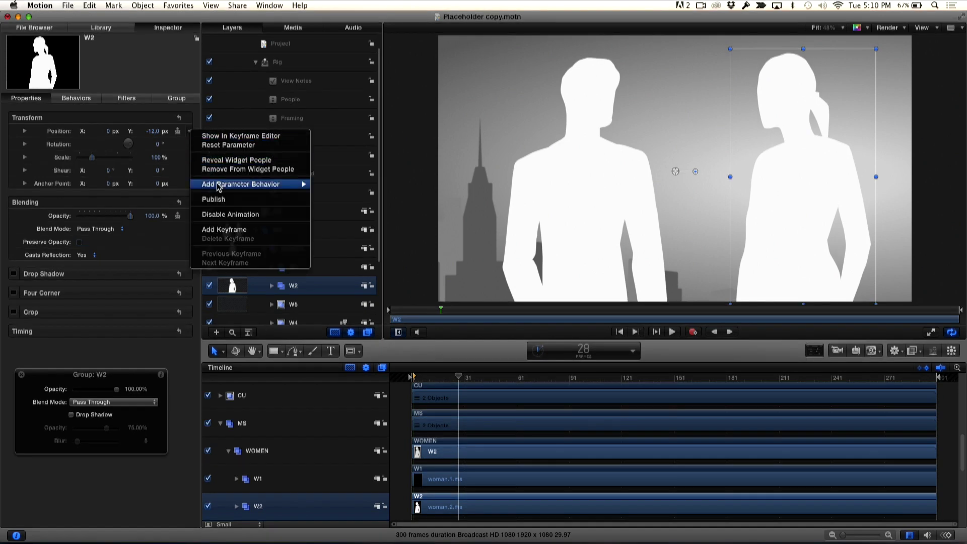
mouse_move(218, 186)
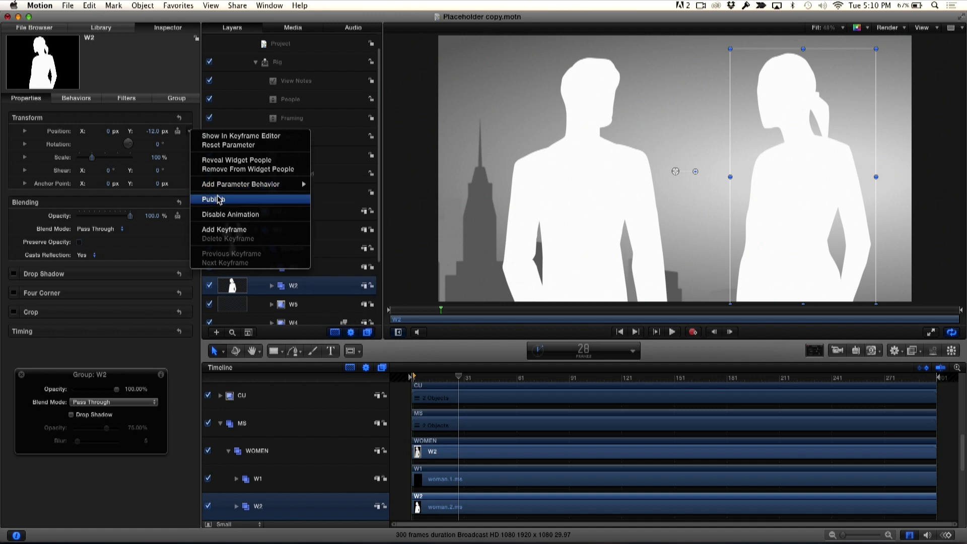
left_click(218, 199)
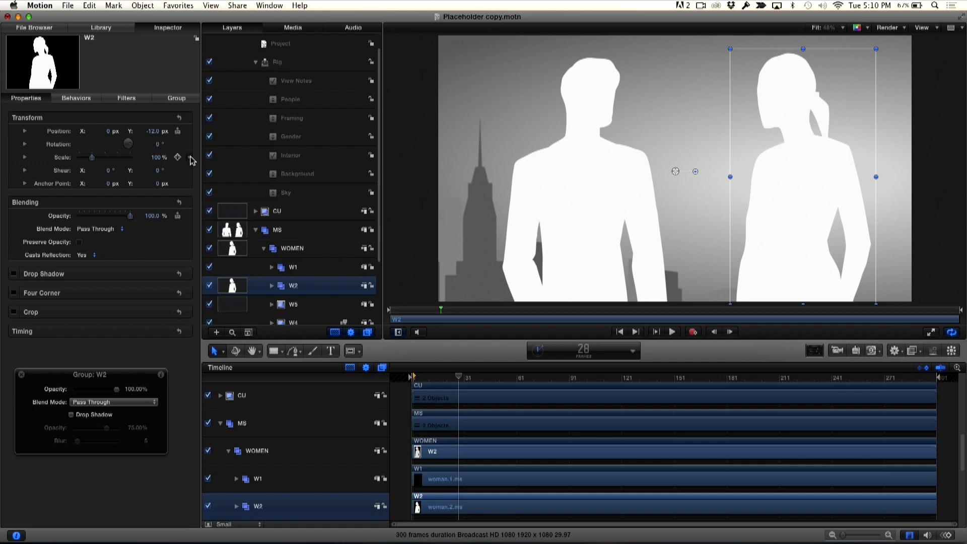
left_click(191, 158)
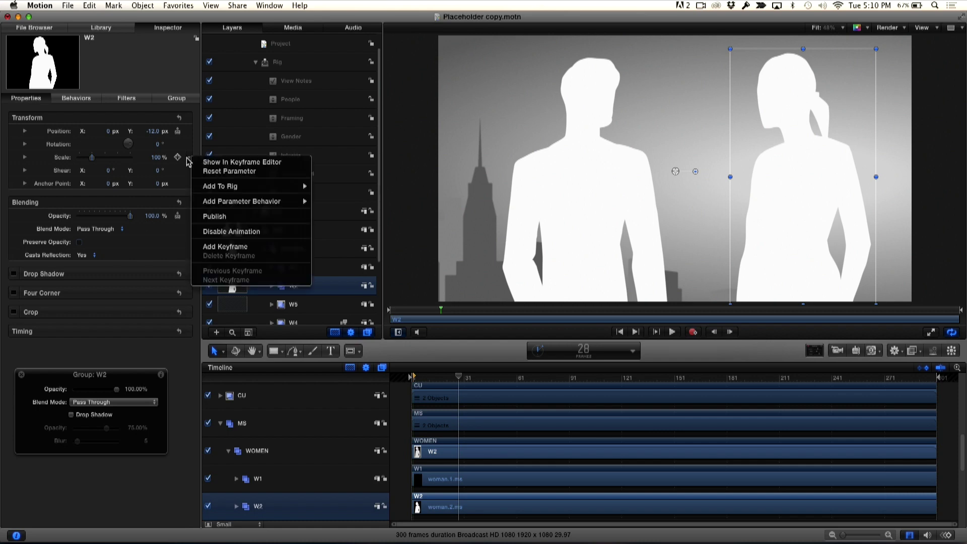
left_click(213, 217)
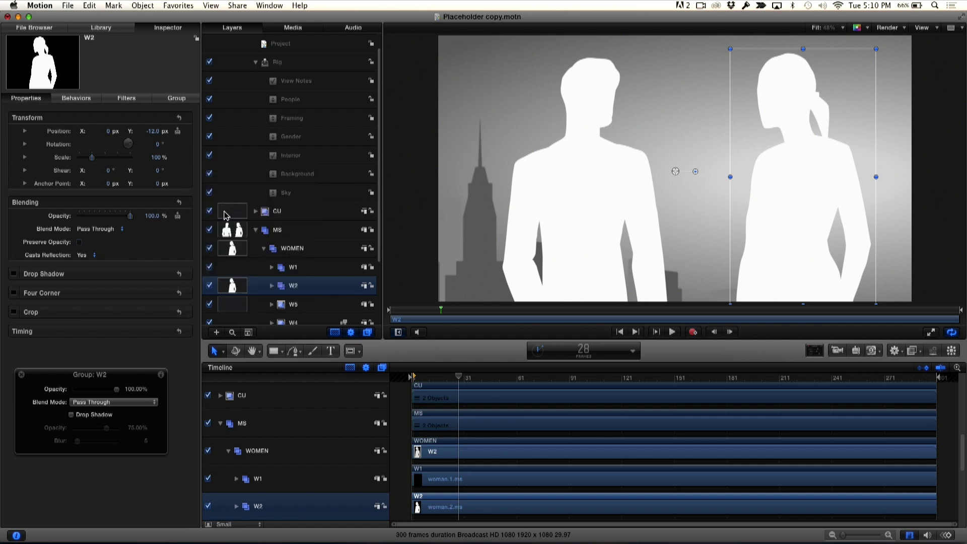
scroll(230, 222, "up", 2)
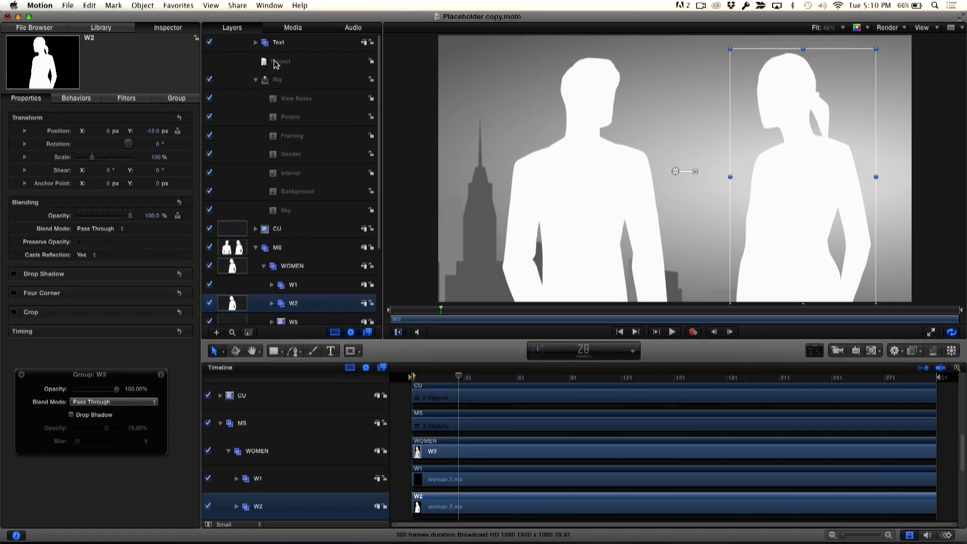
In the project's Publishing tab, set the woman's Position to 6, -12 px and Scale to 108%.
left_click(276, 62)
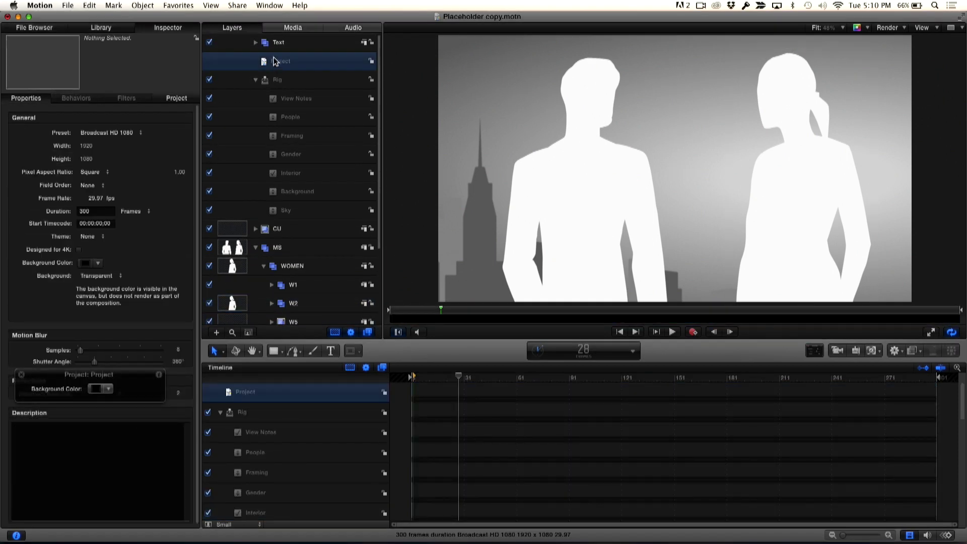
left_click(178, 99)
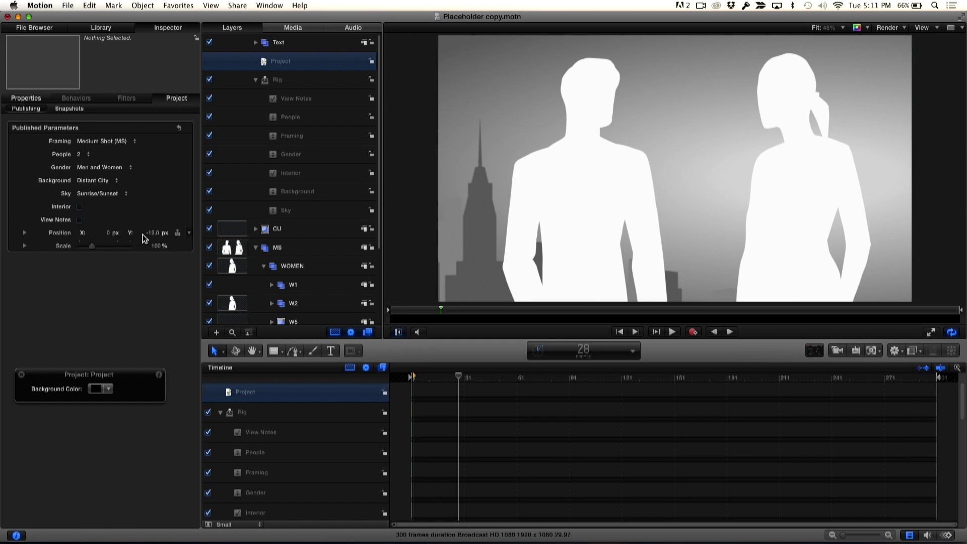
left_click_drag(105, 232, 97, 252)
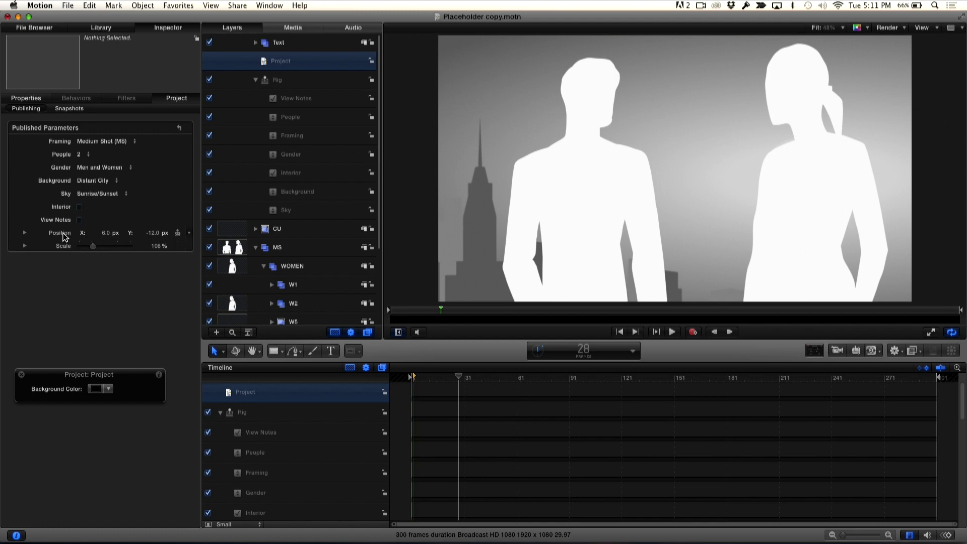
Rename the published controls to 'Woman Pos' and 'Woman Scale'.
left_click(63, 235)
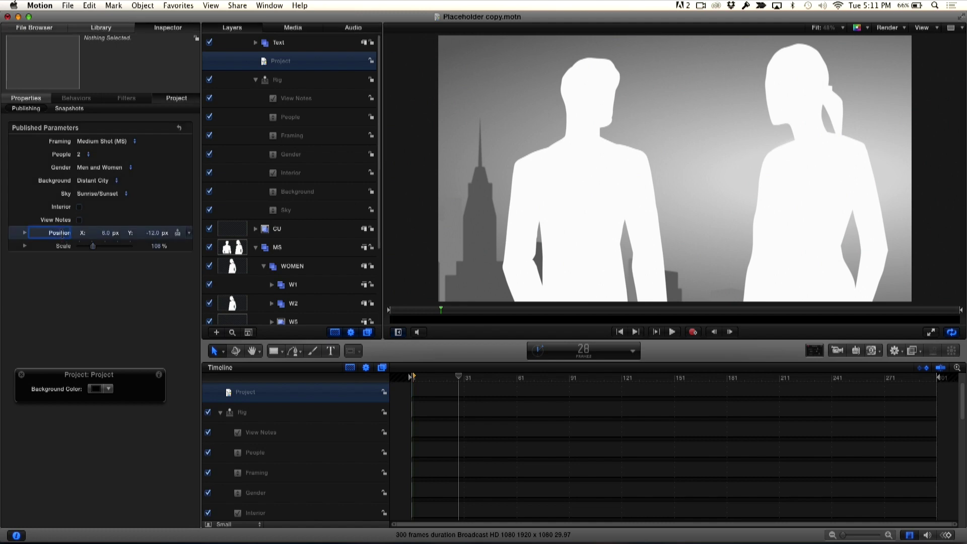
type("Woman Po")
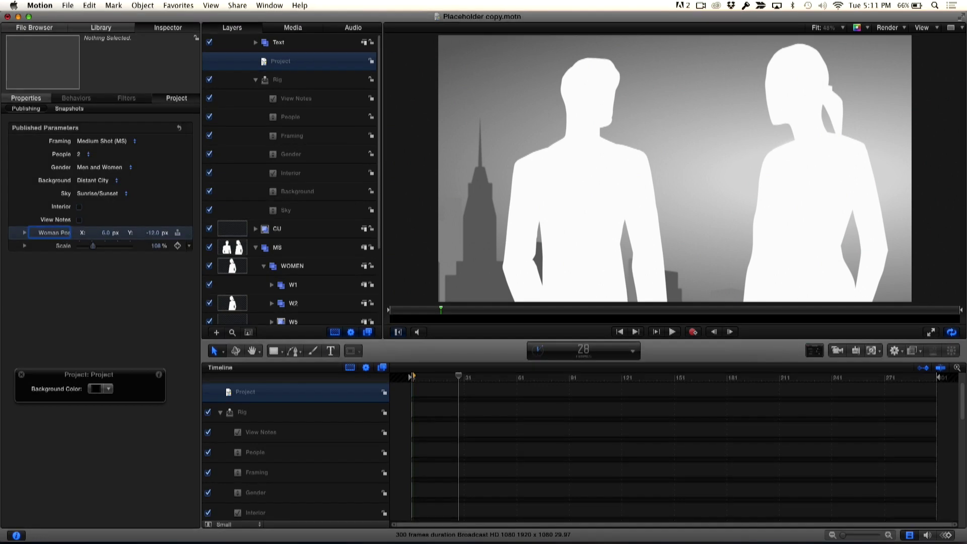
type("s")
double_click(58, 247)
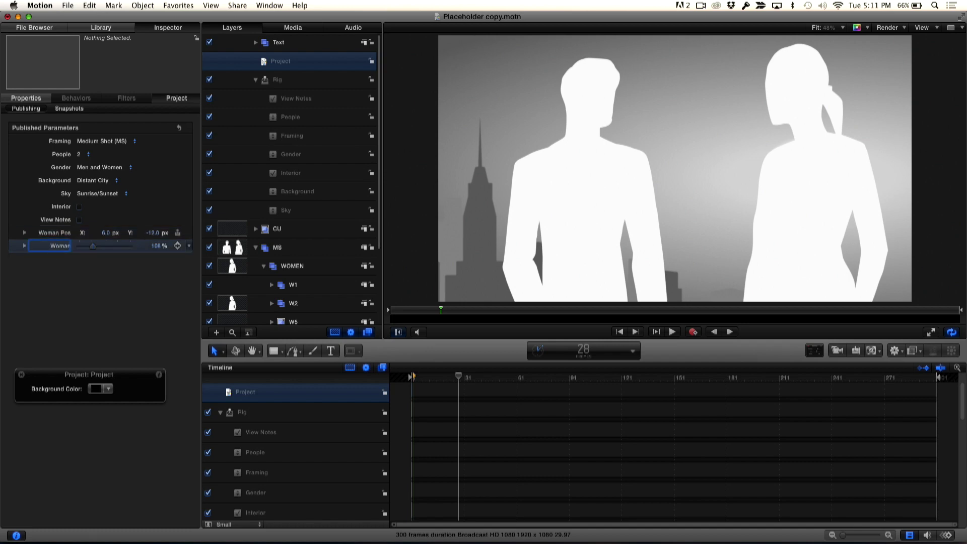
type("Woman Scale")
key("Return")
Save over the original Placeholder copy project and return to Final Cut Pro.
left_click(67, 4)
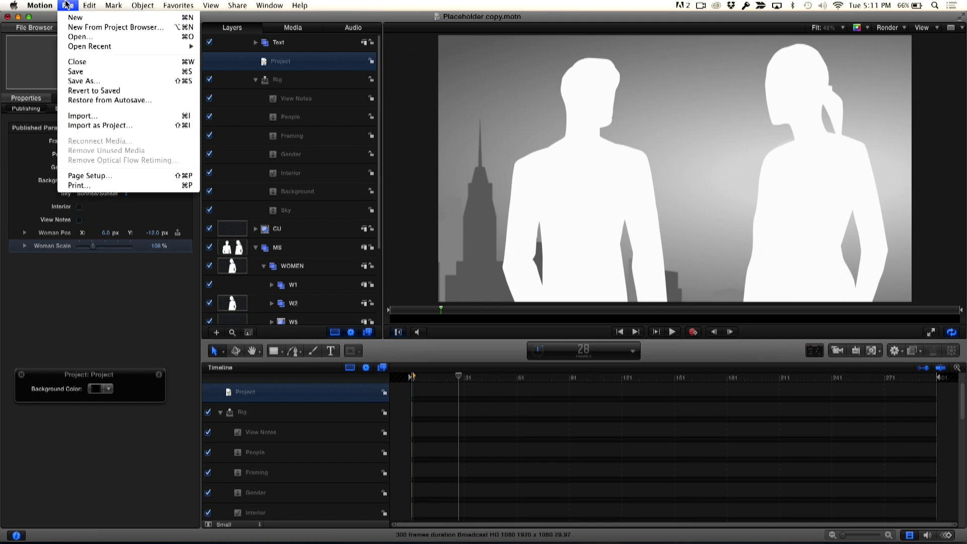
left_click(81, 72)
left_click(493, 80)
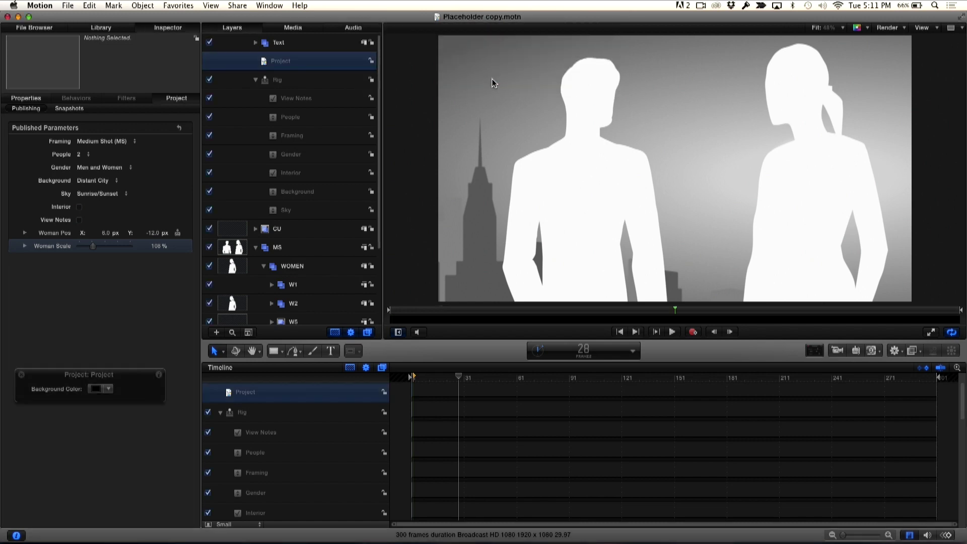
key("super+Tab")
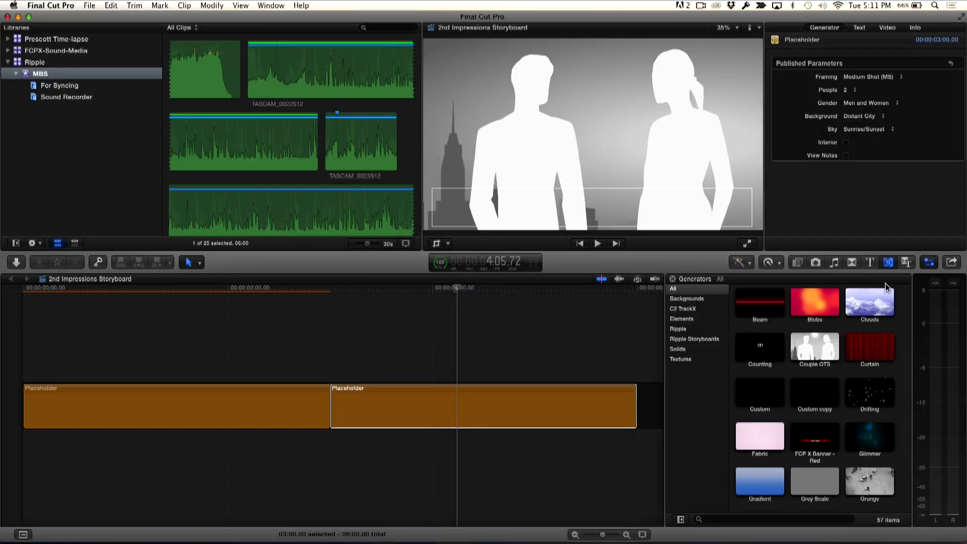
Swap the second storyboard Placeholder for the Elements generator 'Placeholder copy' using Replace from Start.
left_click(890, 267)
left_click(890, 267)
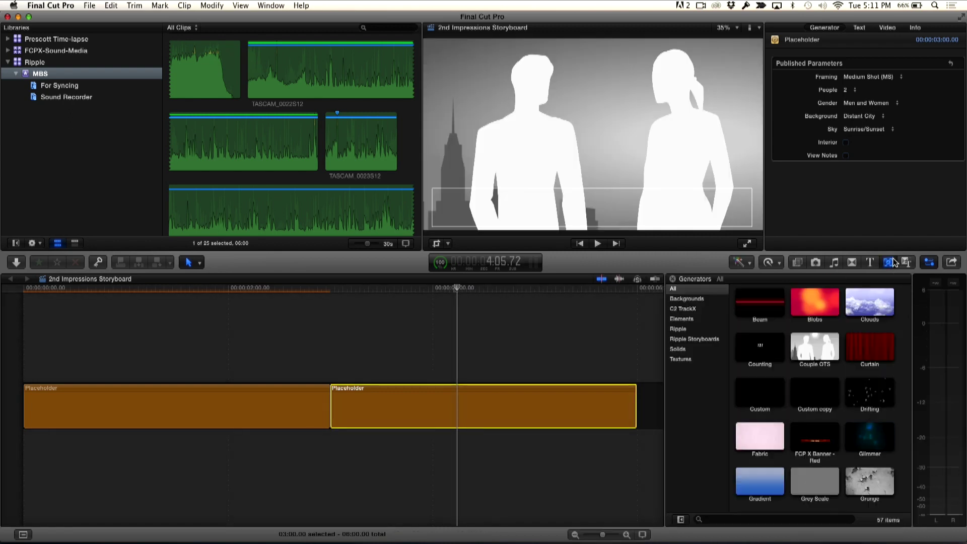
left_click(698, 320)
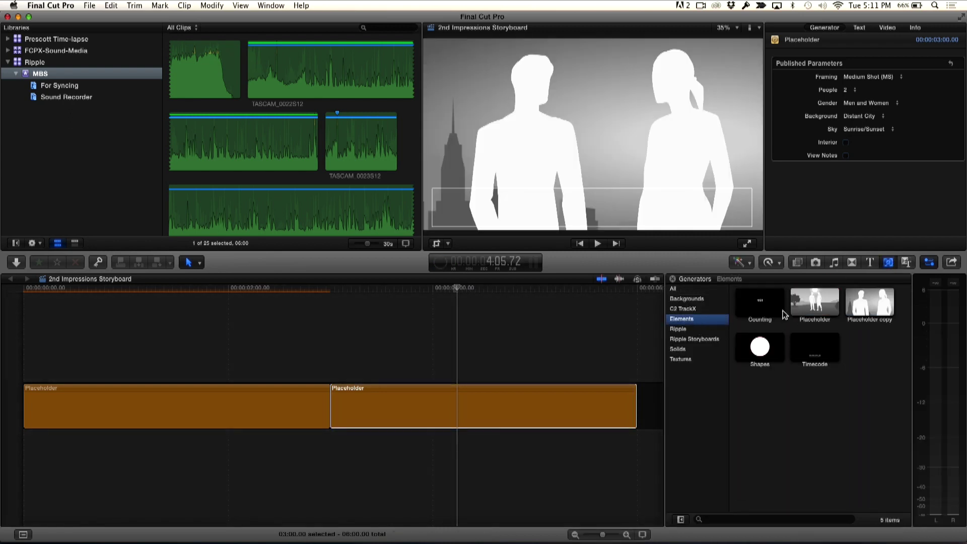
left_click(874, 308)
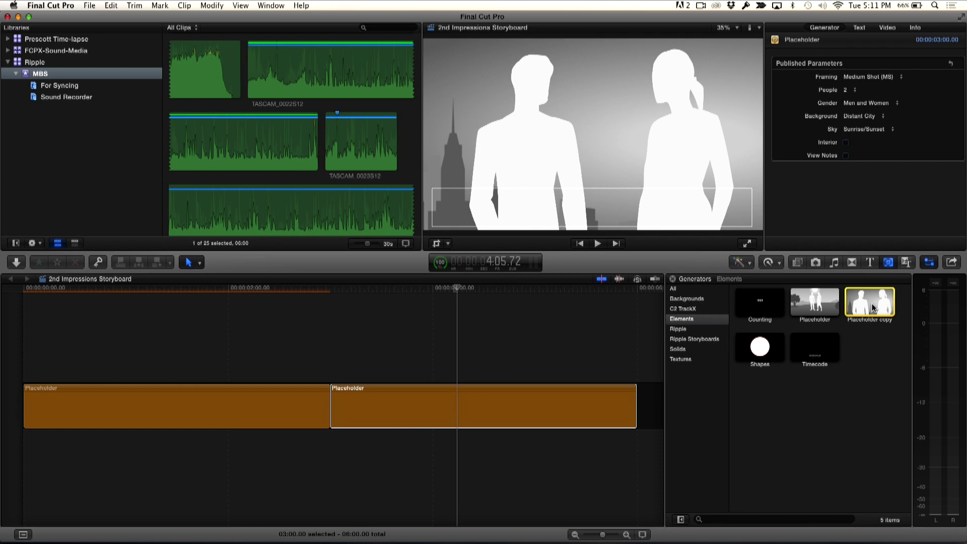
left_click_drag(874, 309, 426, 416)
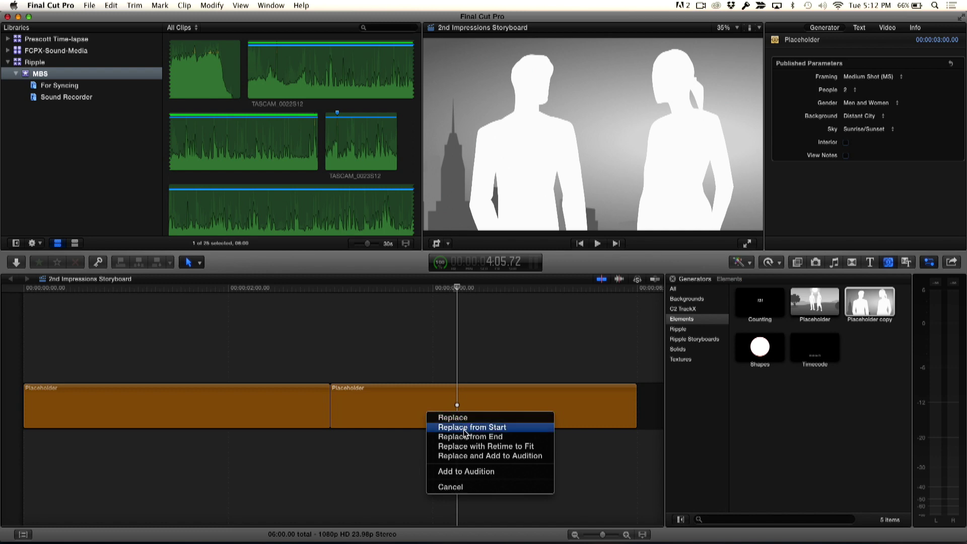
left_click(464, 432)
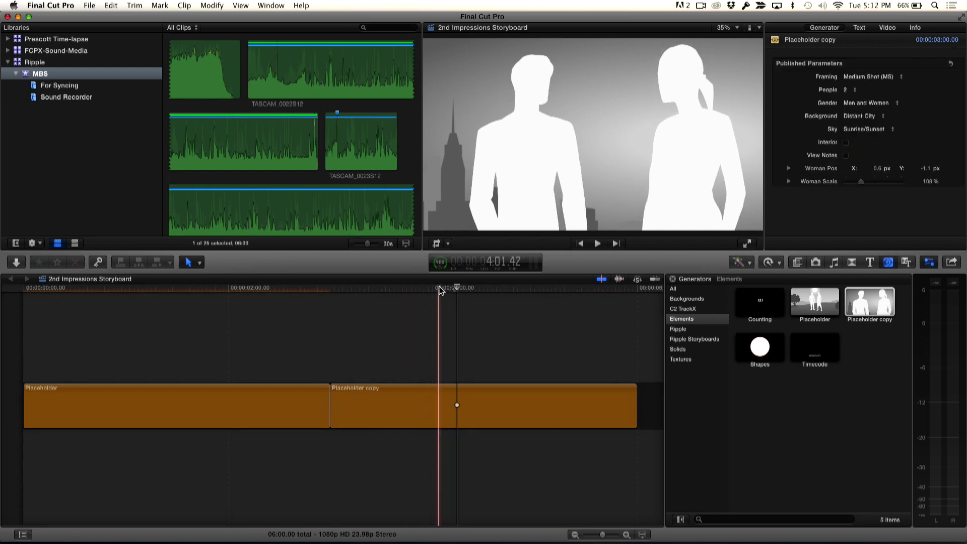
left_click(506, 287)
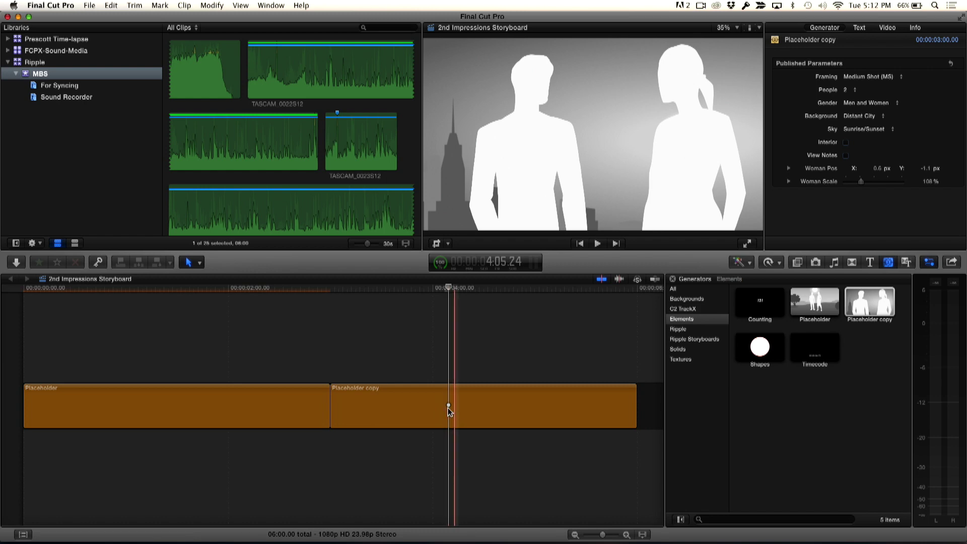
Set Placeholder copy's Woman Pos X to -34.7 px and Woman Scale to 249%, then compare with the long shot.
left_click(448, 411)
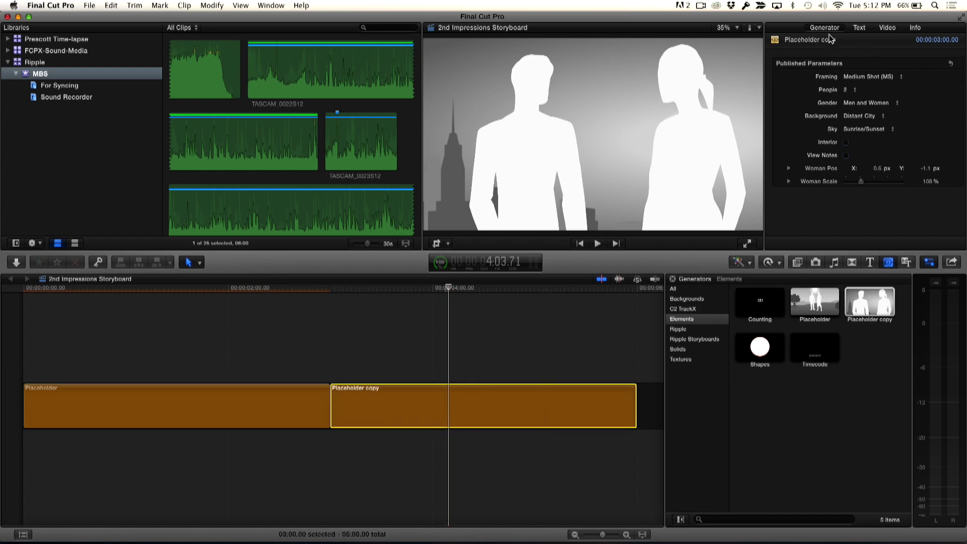
left_click_drag(875, 174, 849, 175)
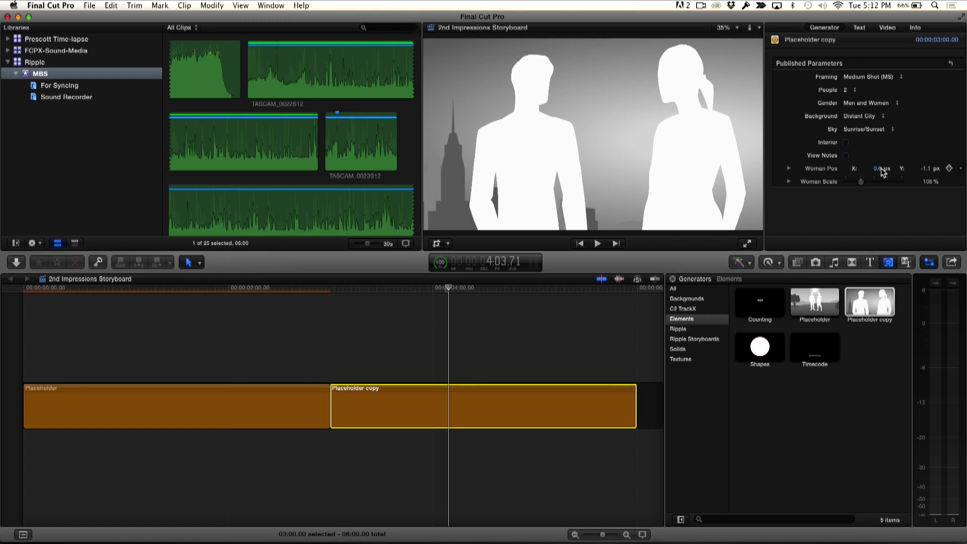
left_click_drag(884, 168, 869, 182)
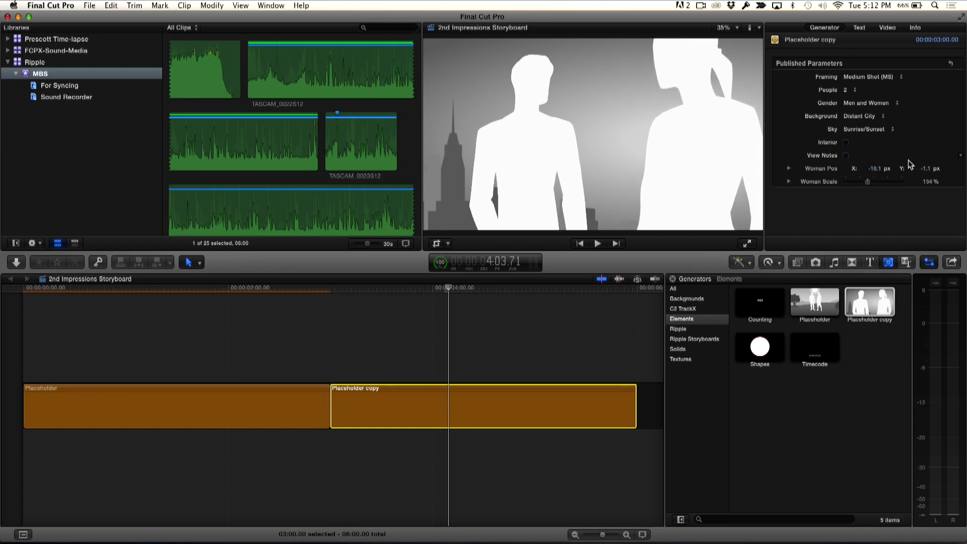
mouse_move(875, 168)
left_mouse_down()
mouse_move(862, 170)
mouse_move(882, 183)
left_mouse_up()
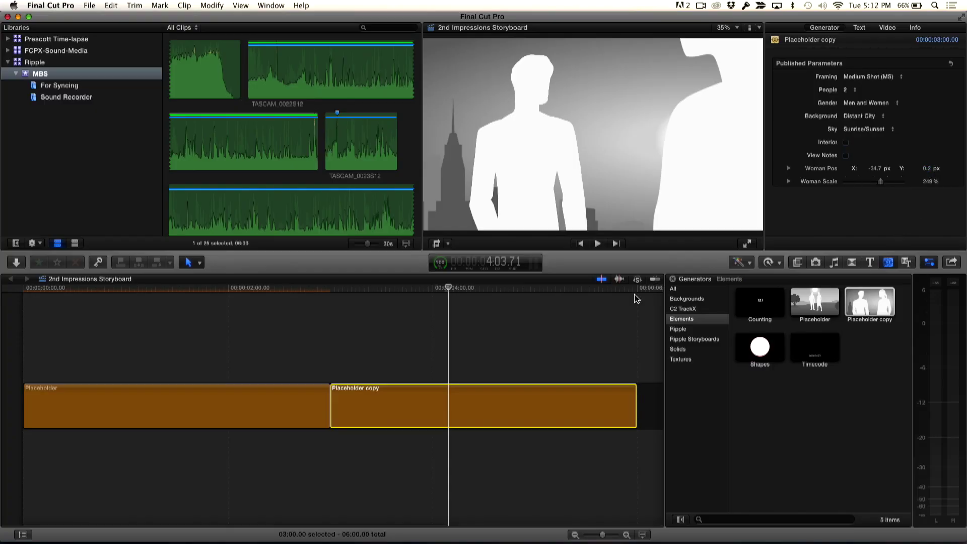
left_click(450, 295)
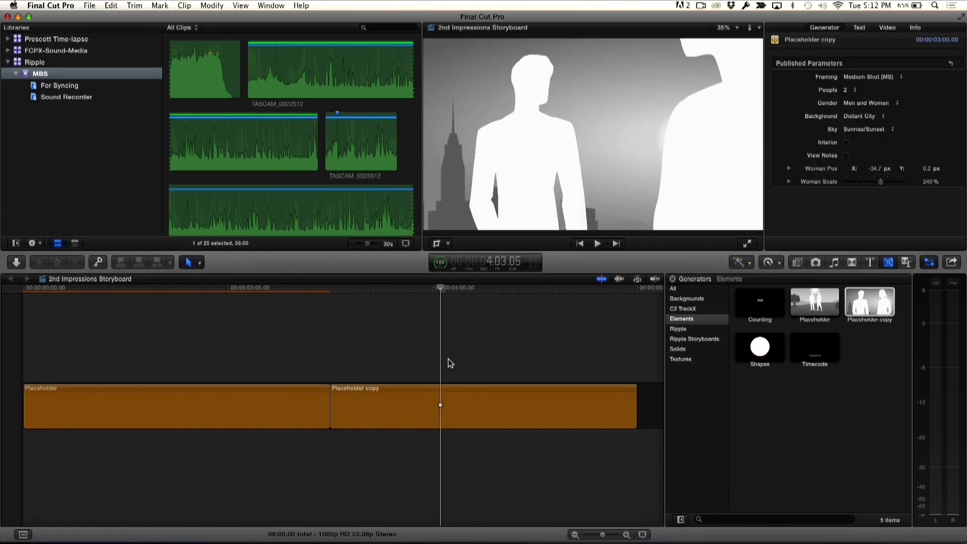
left_click(201, 352)
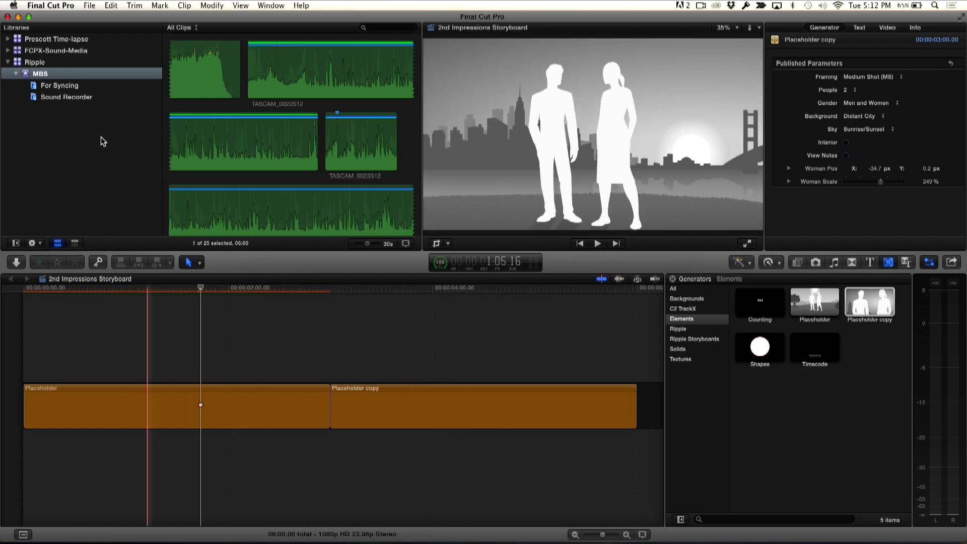
Open the L2 Start project from FCPX-Sound-Media and play its opening up to the close-up.
left_click(45, 53)
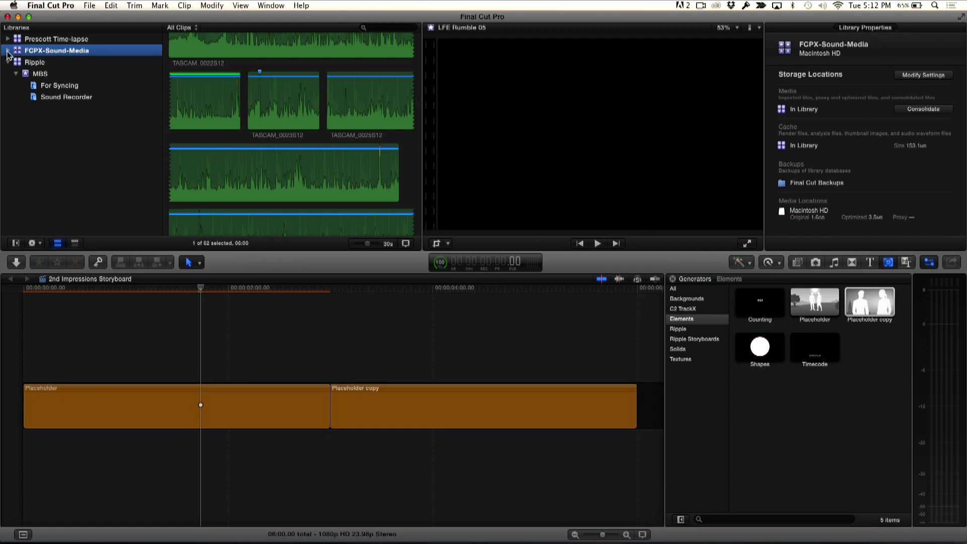
scroll(270, 133, "up", 10)
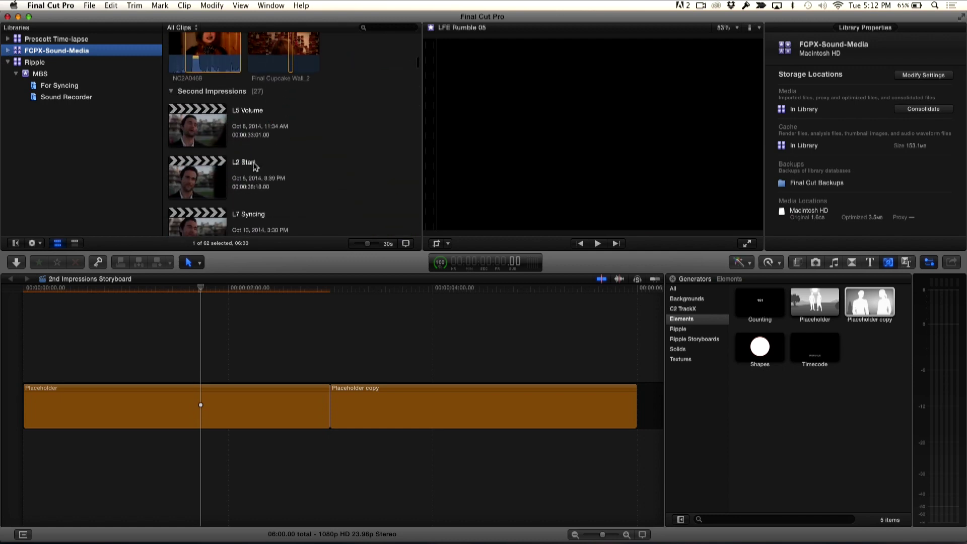
scroll(254, 166, "down", 3)
double_click(216, 117)
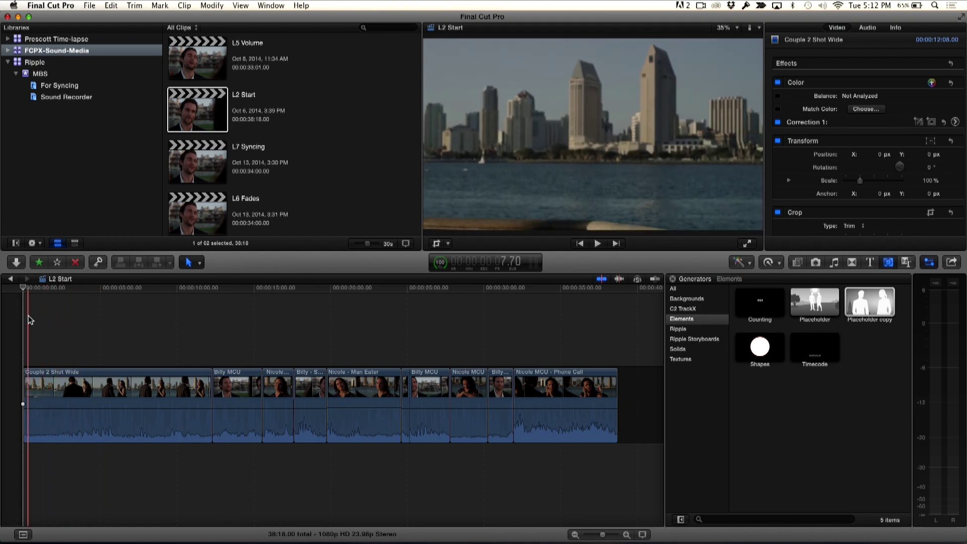
key("space")
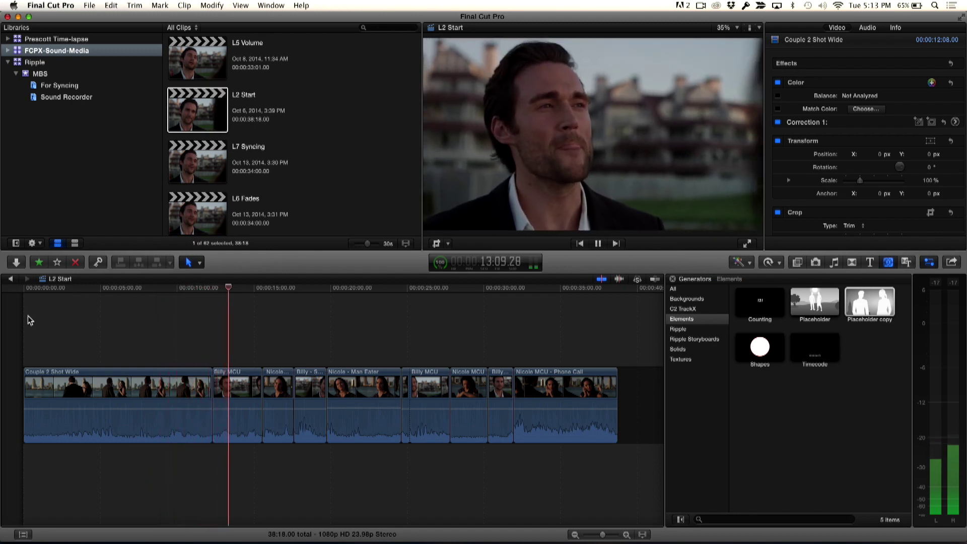
key("space")
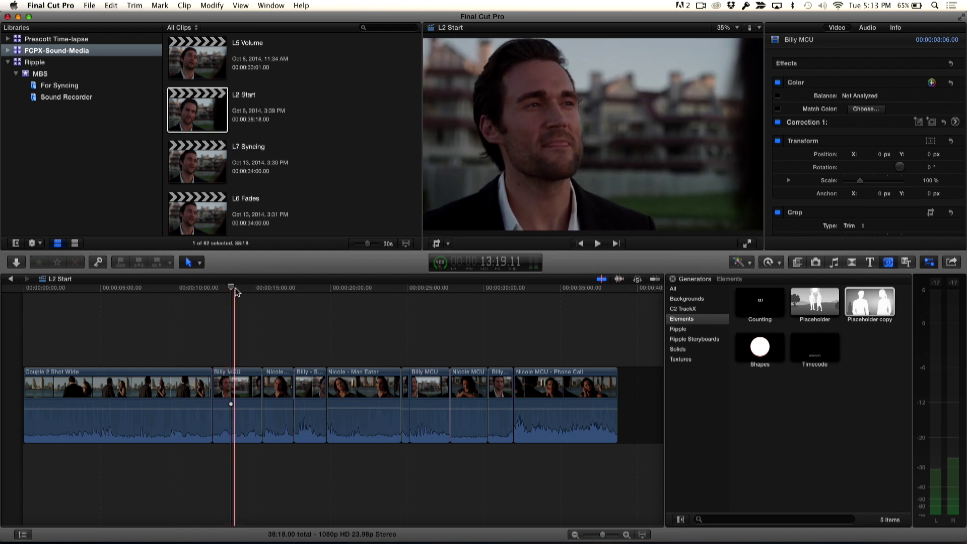